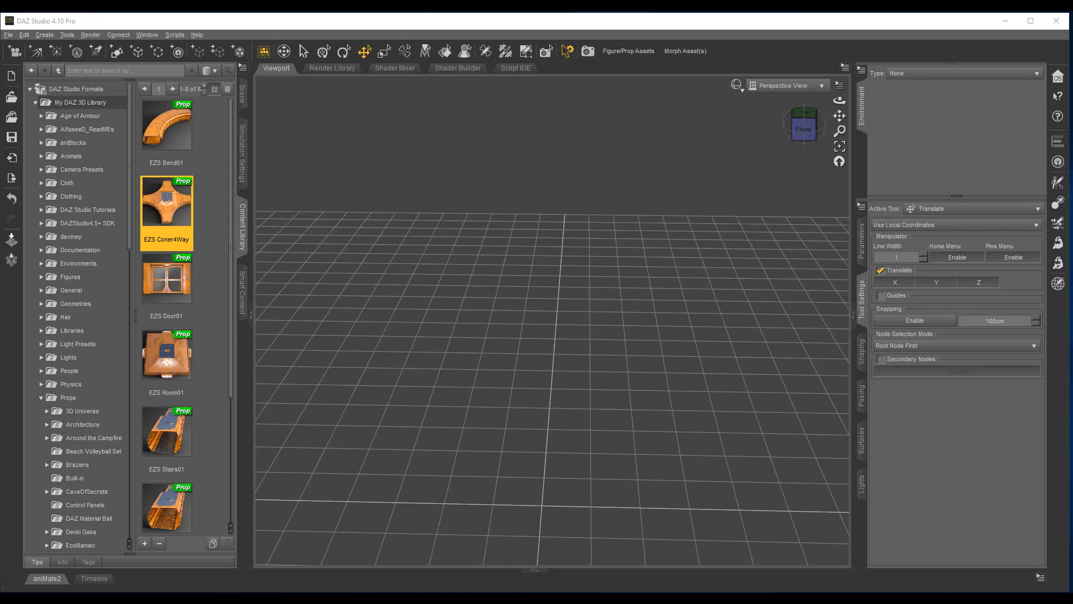
Open the Biohazard folder under Props > Midnight_stories in the content library.
scroll(84, 398, down, 5)
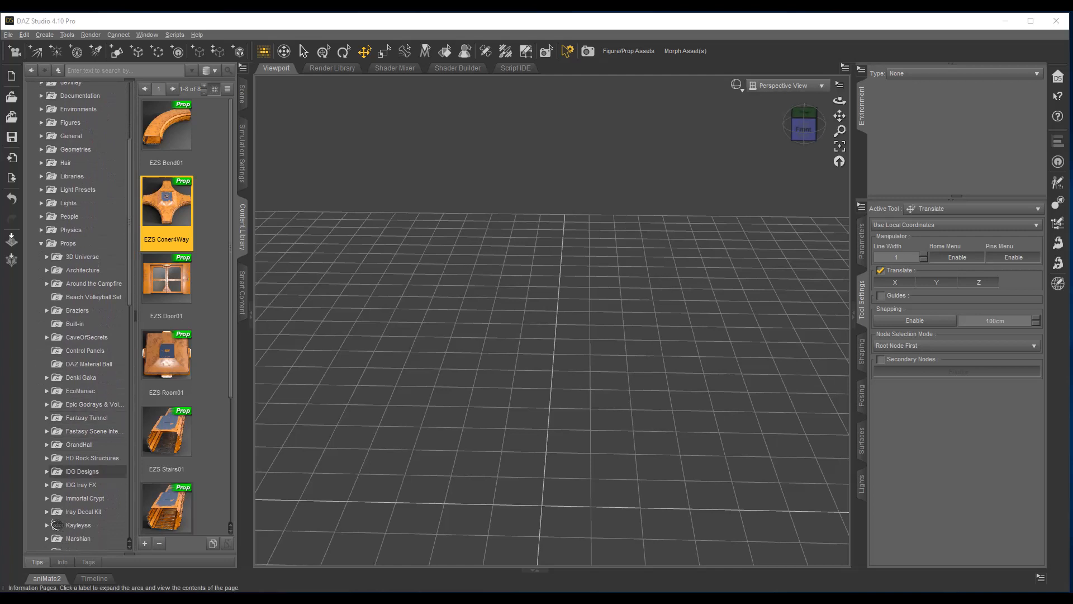
scroll(83, 391, down, 5)
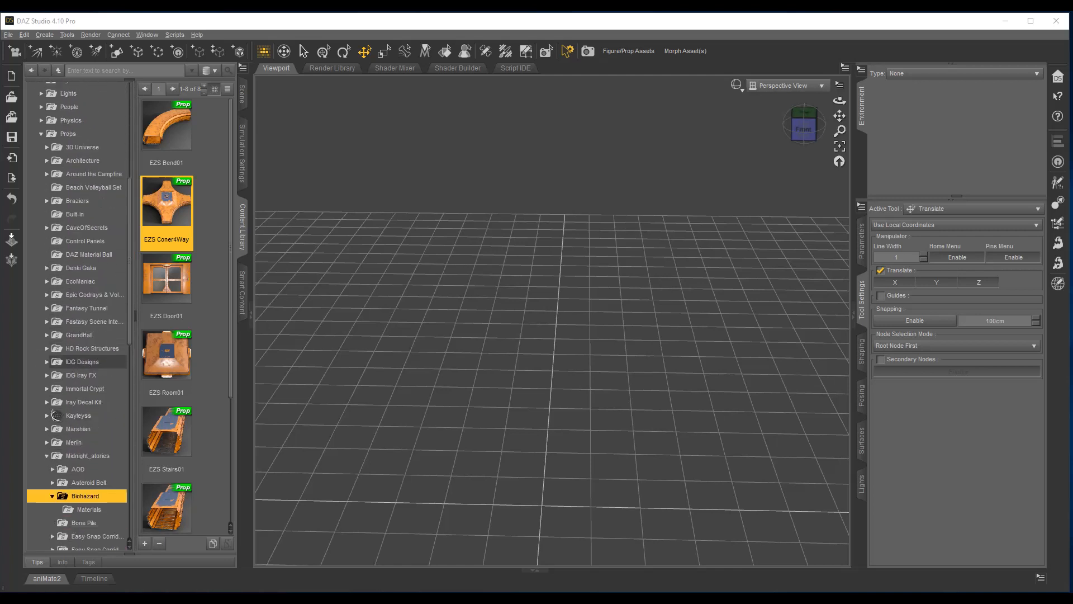
click(88, 411)
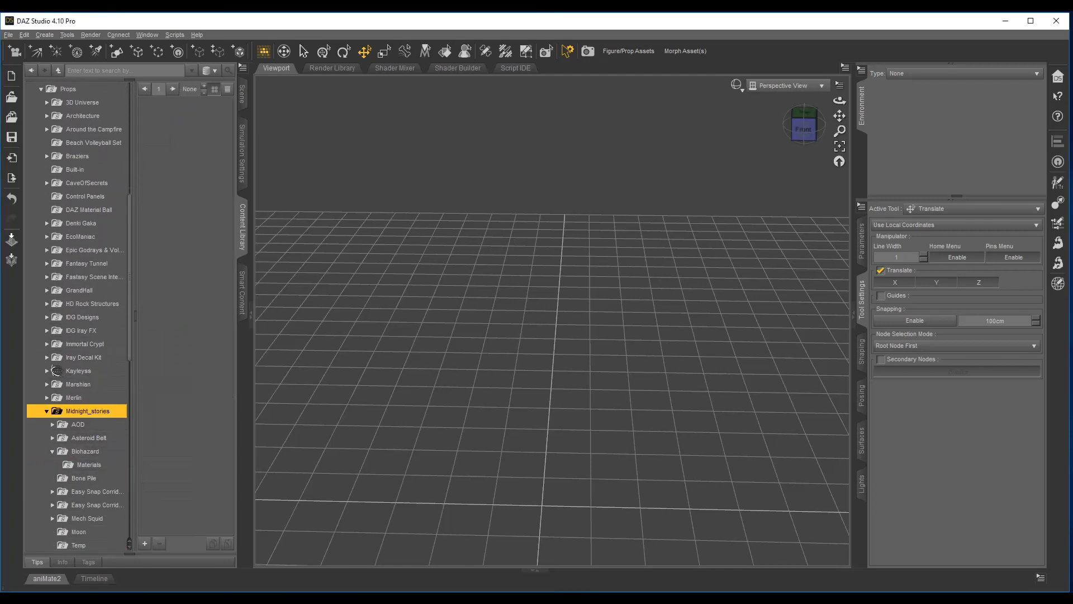
click(85, 451)
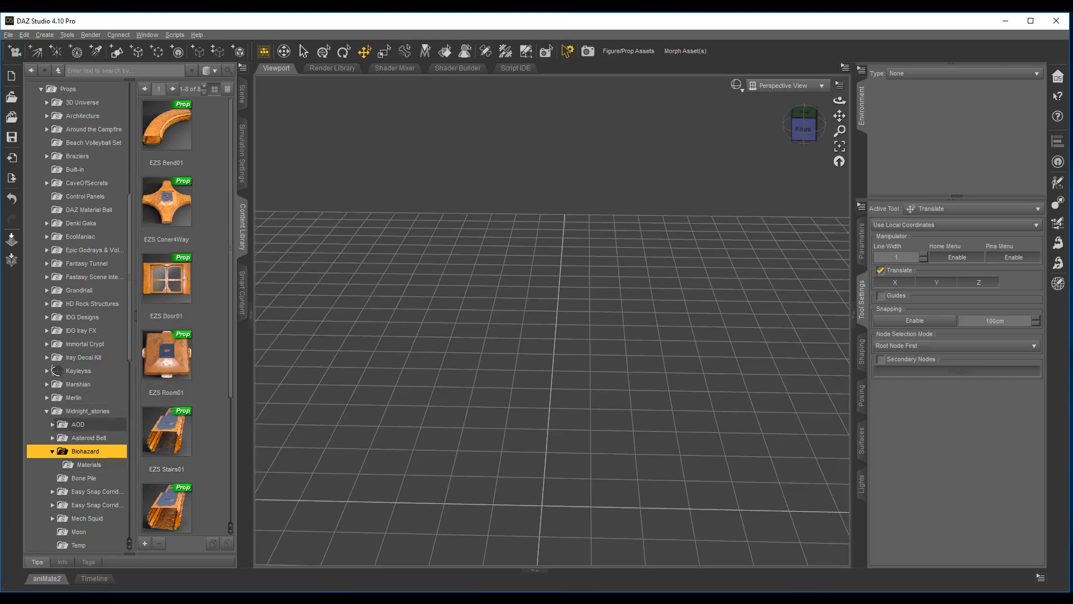
Look through the EZS corridor props available in the Biohazard folder.
scroll(167, 312, down, 3)
scroll(168, 313, up, 3)
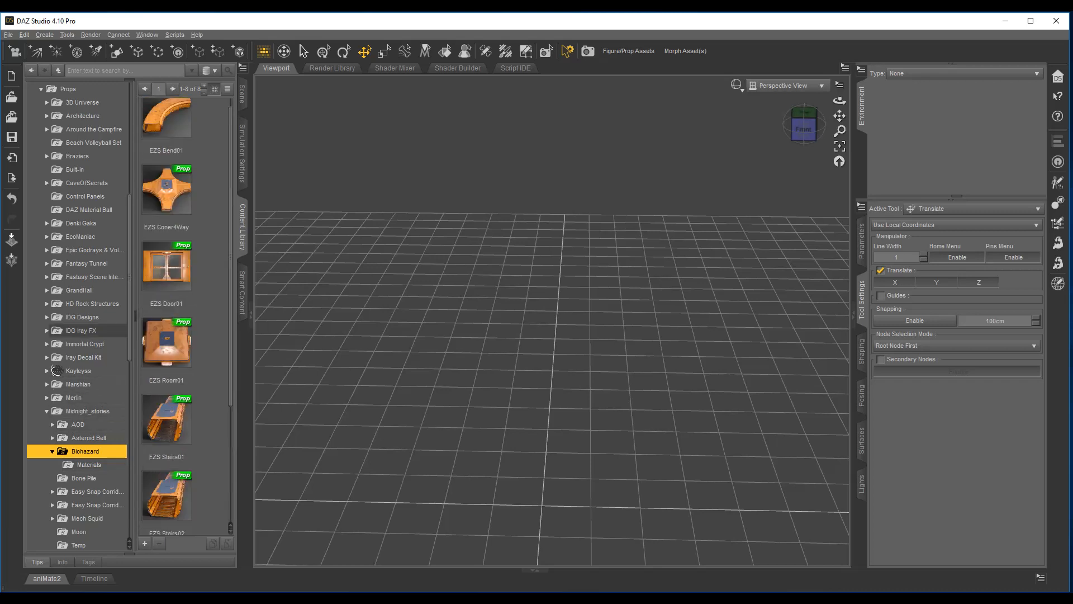
scroll(166, 436, down, 3)
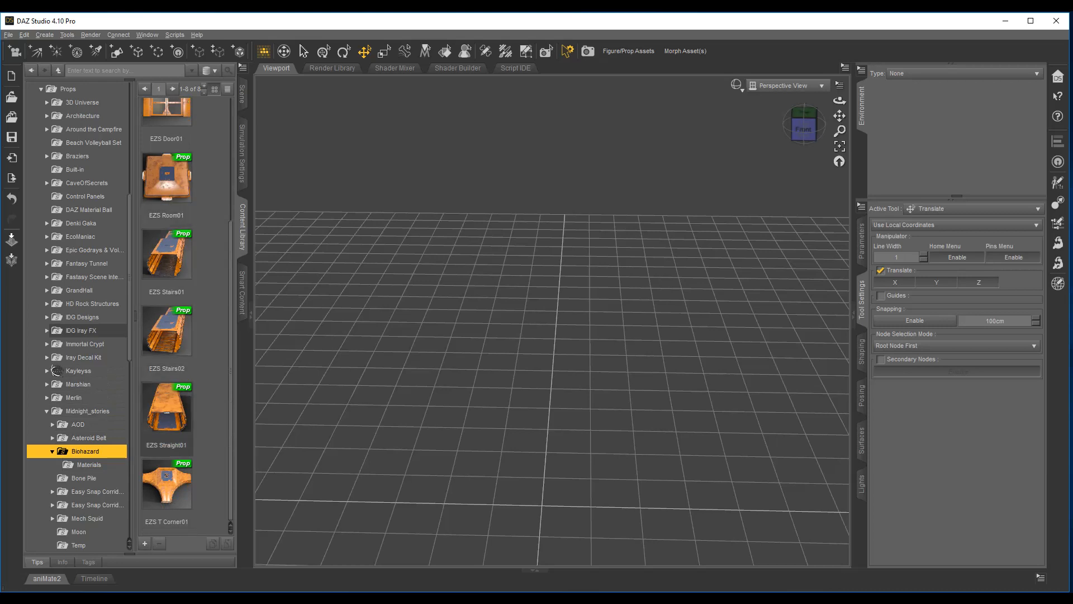
scroll(166, 436, up, 3)
scroll(166, 313, down, 3)
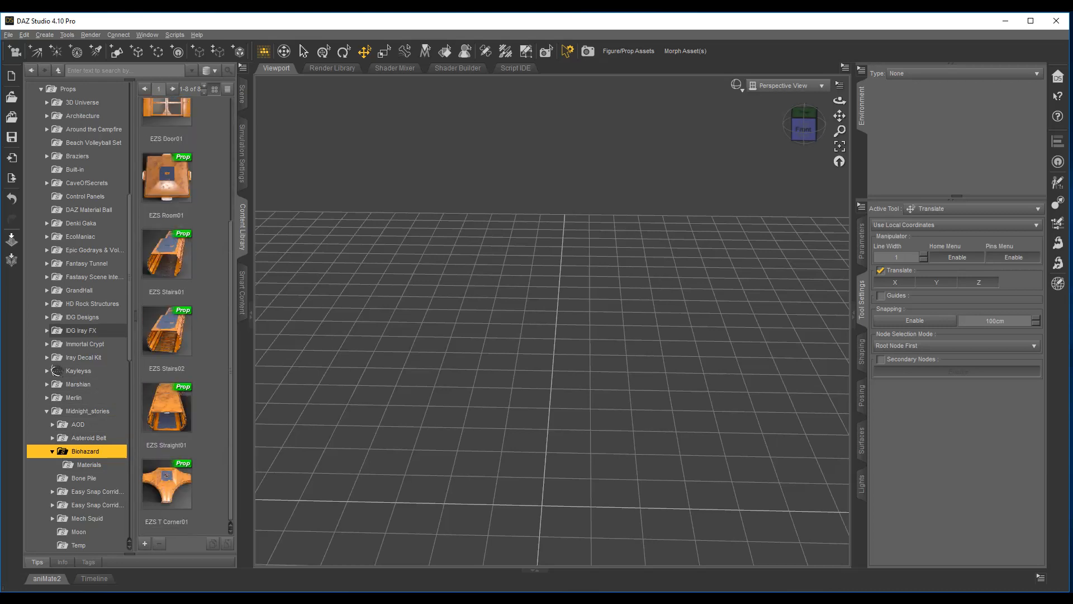
scroll(166, 313, up, 3)
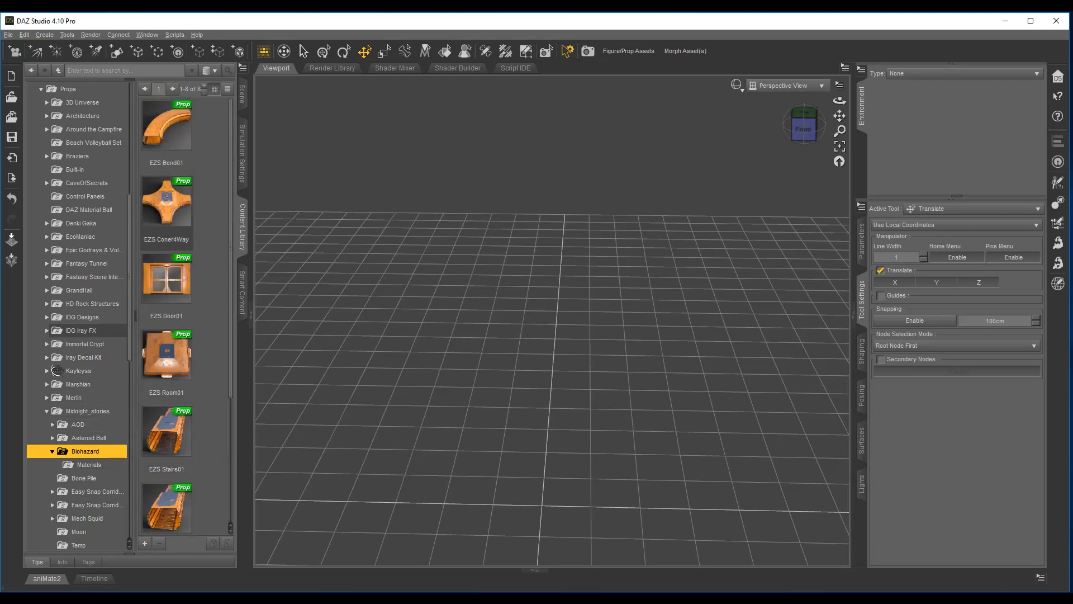
scroll(167, 313, down, 3)
scroll(167, 313, up, 3)
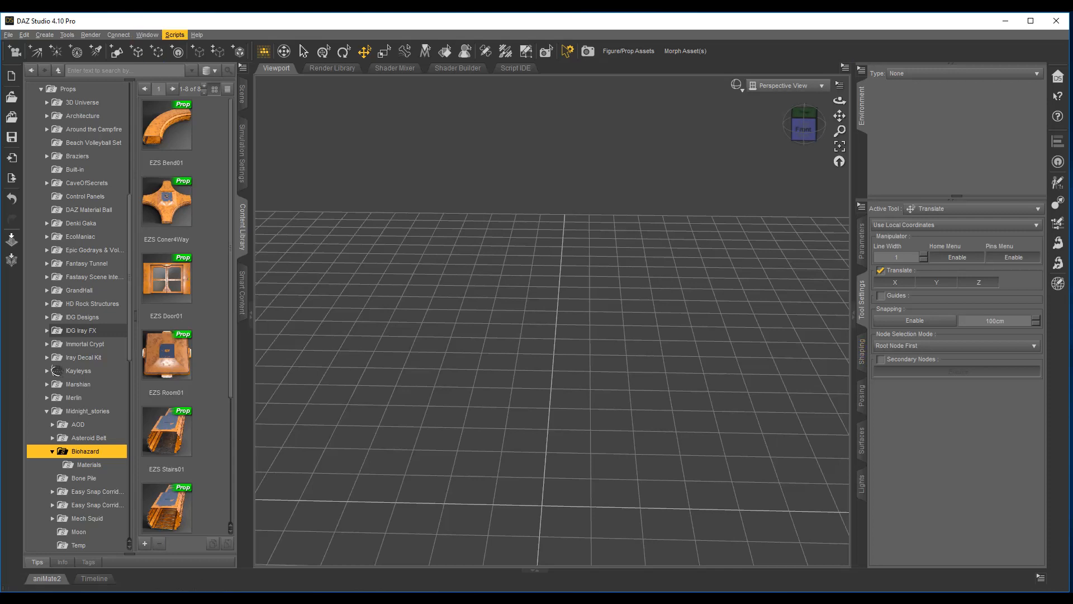
Hide the Tool Settings pane and display it again.
key(Left)
key(Left)
key(Down)
key(Right)
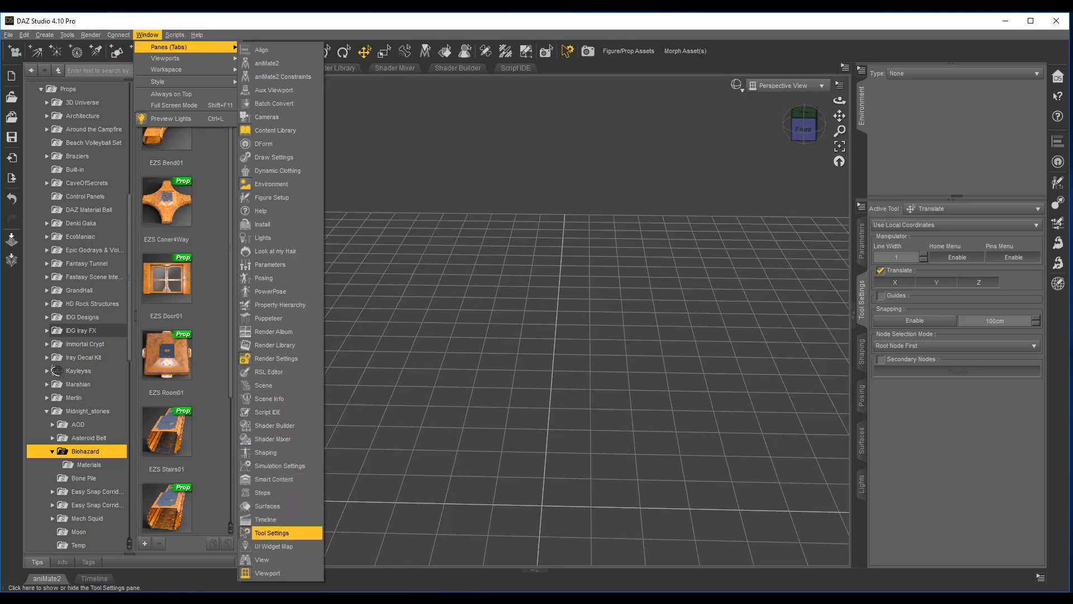
key(Return)
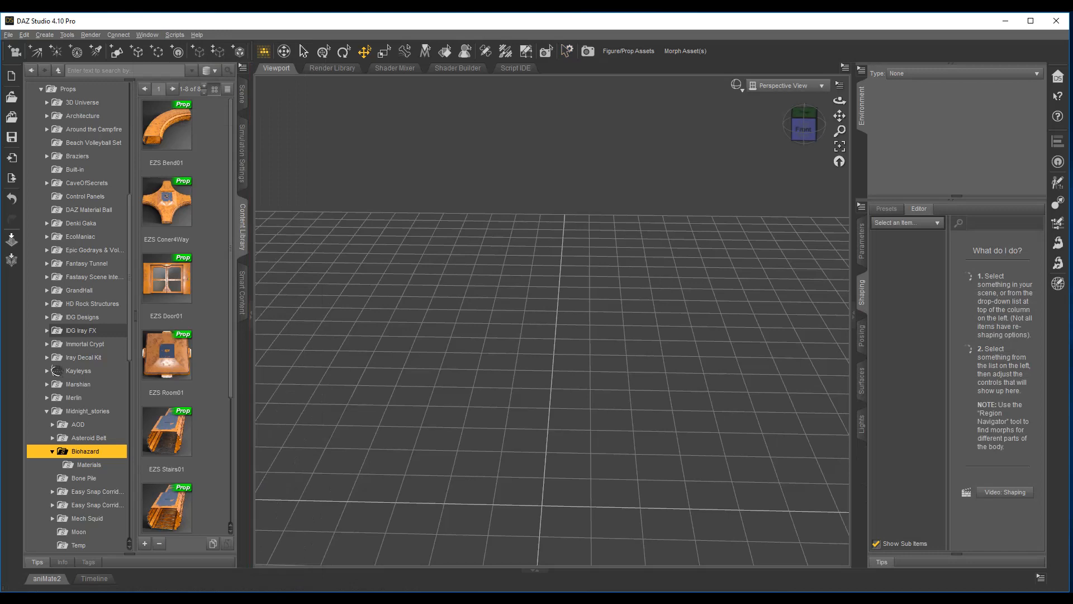
click(148, 35)
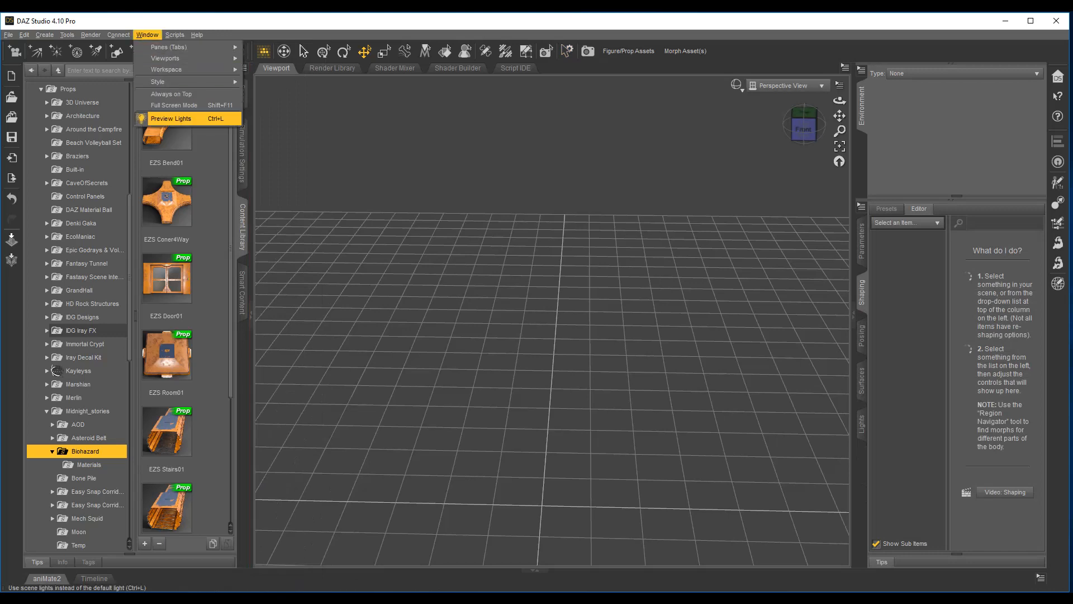
mouse_move(173, 47)
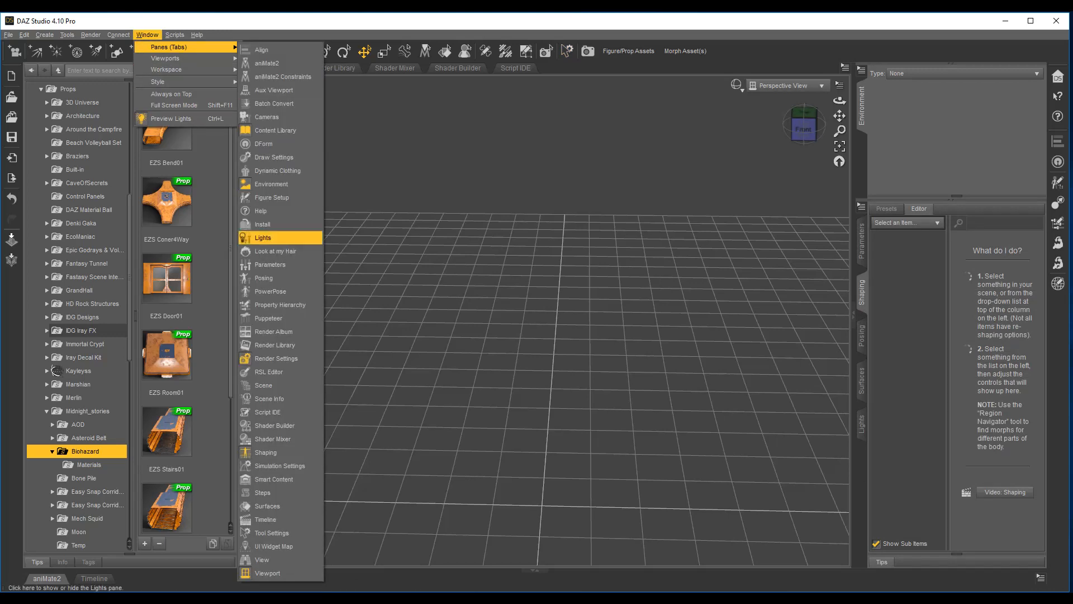
key(Return)
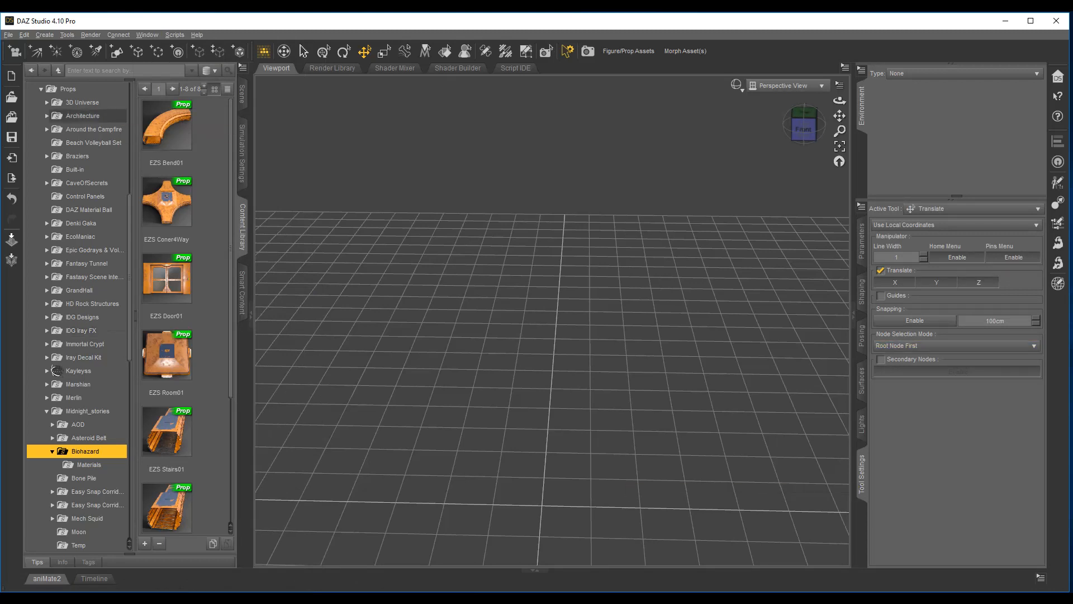
Activate the Rotate tool and examine its snapping switch and angle increment.
click(343, 51)
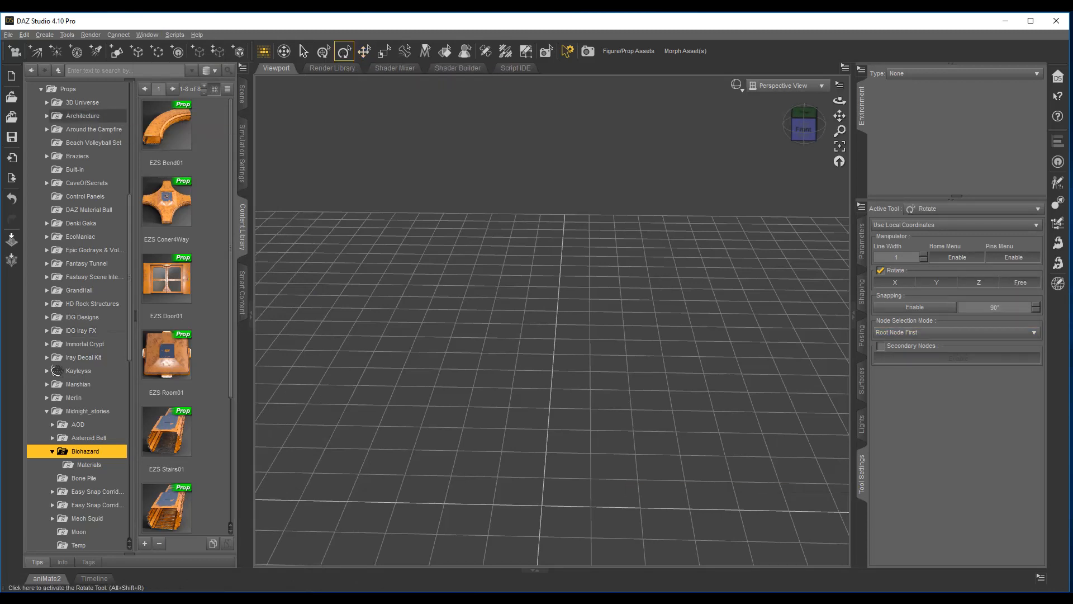
click(365, 51)
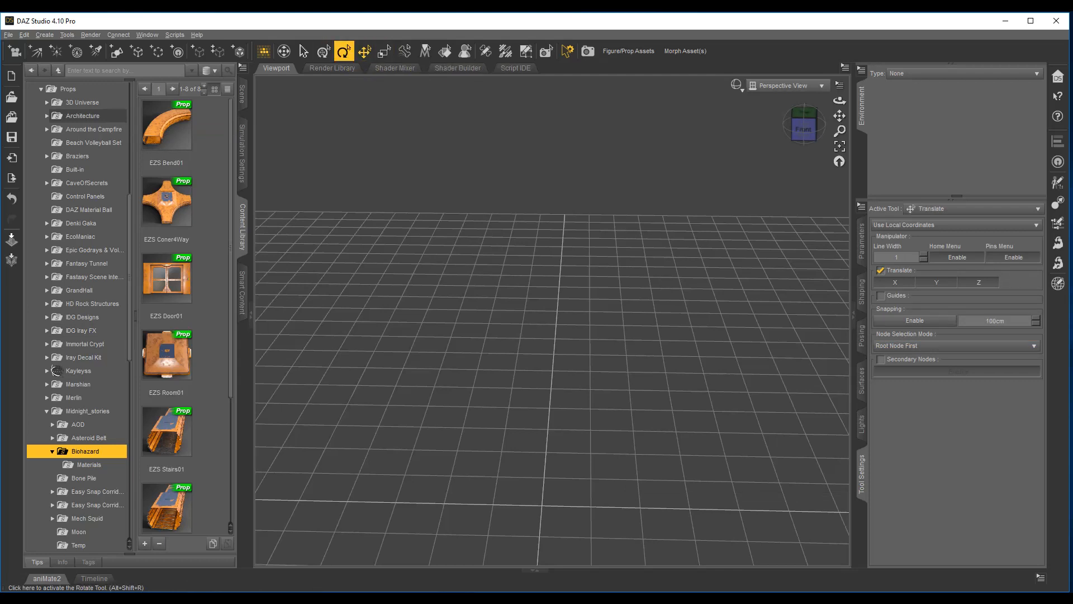
click(345, 50)
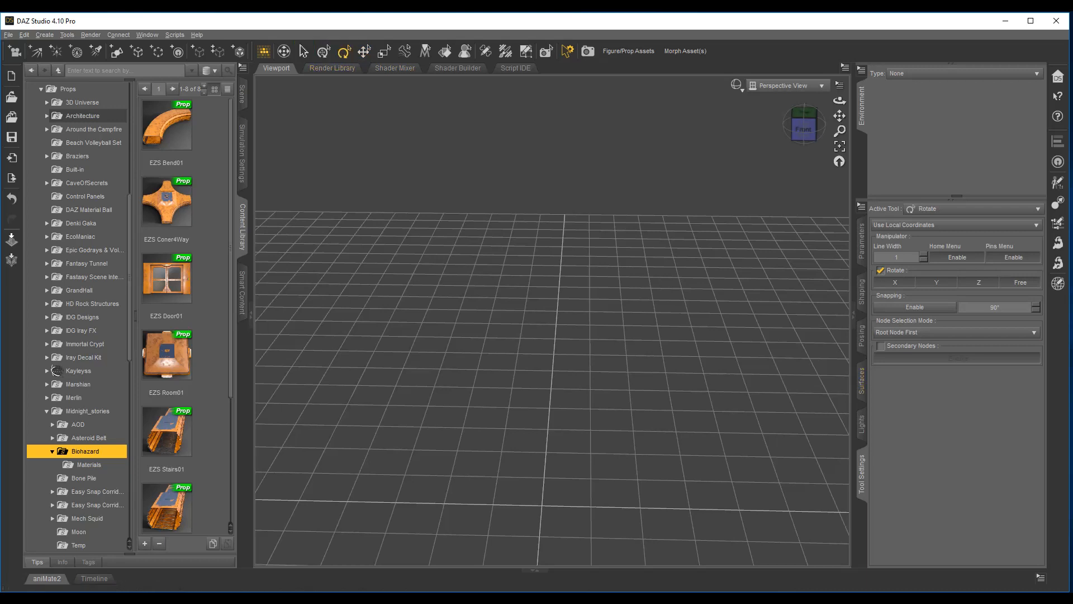
click(997, 308)
click(914, 307)
click(915, 307)
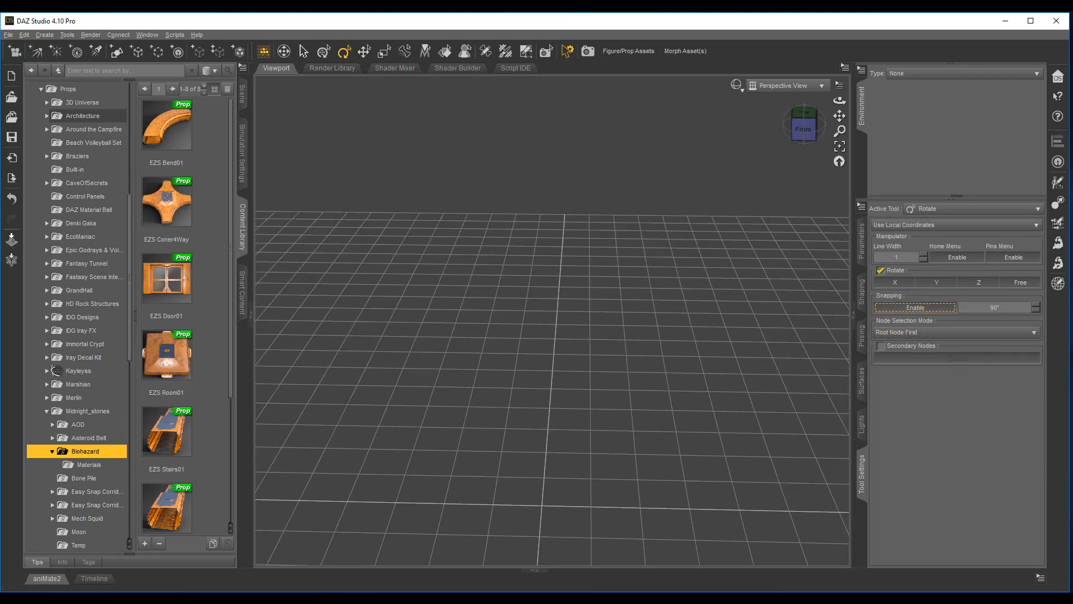
Return to the Translate tool and check its snapping switch and distance increment.
click(365, 50)
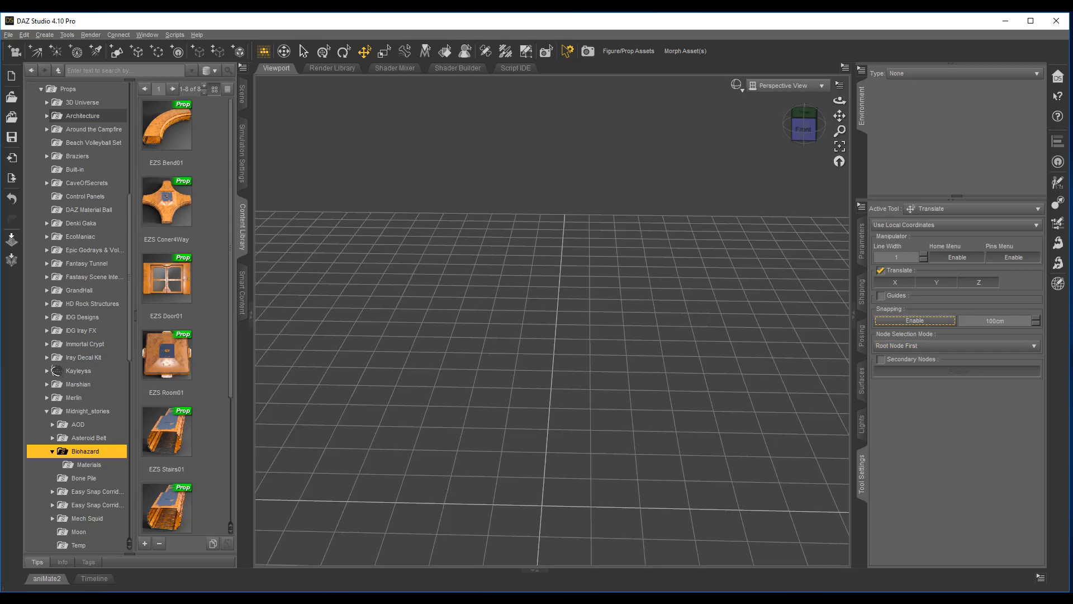
click(994, 320)
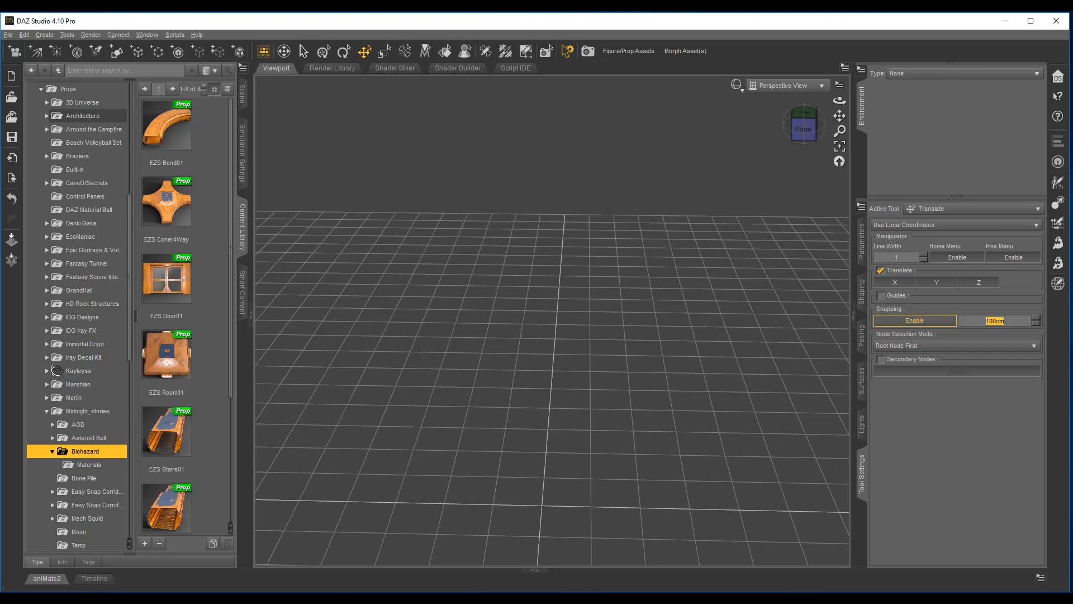
click(915, 320)
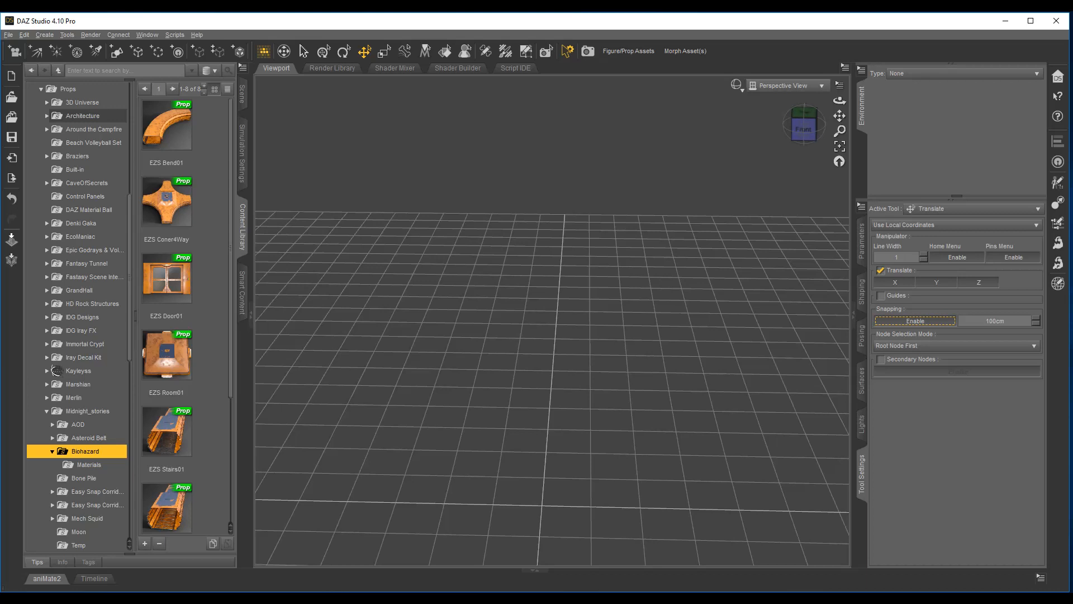
Add the EZS Straight01 corridor prop to the scene and view it at an angle.
scroll(184, 313, down, 3)
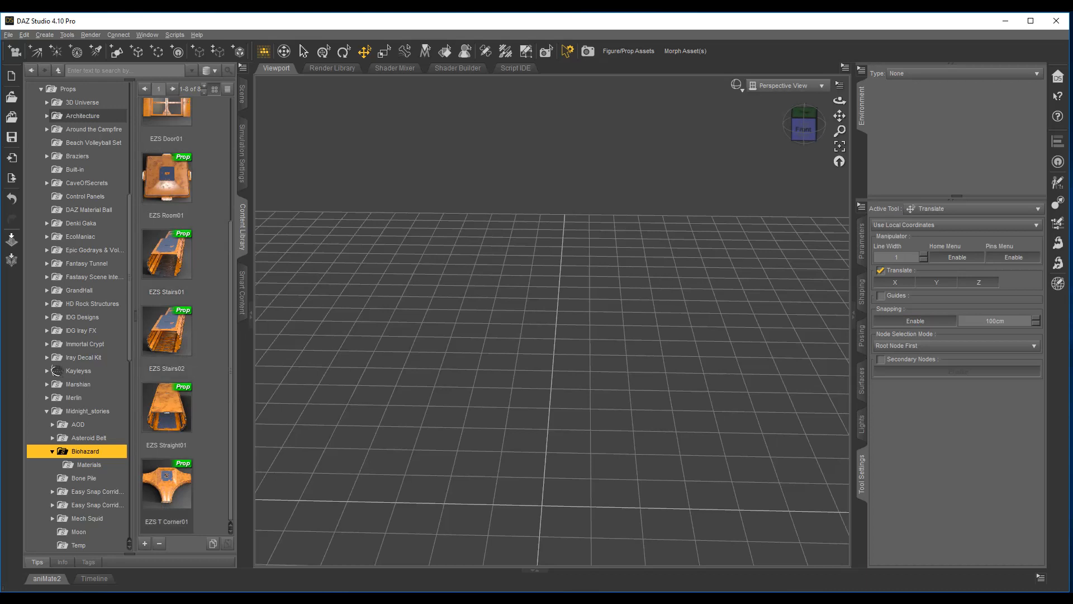
double_click(171, 418)
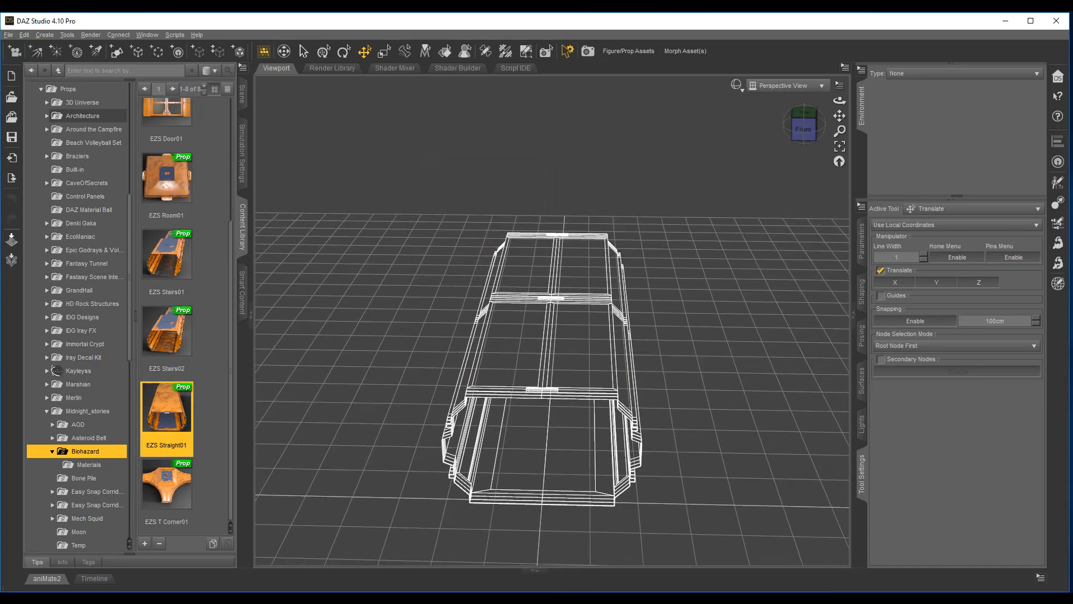
click(801, 124)
drag(802, 124, 827, 146)
scroll(553, 320, down, 3)
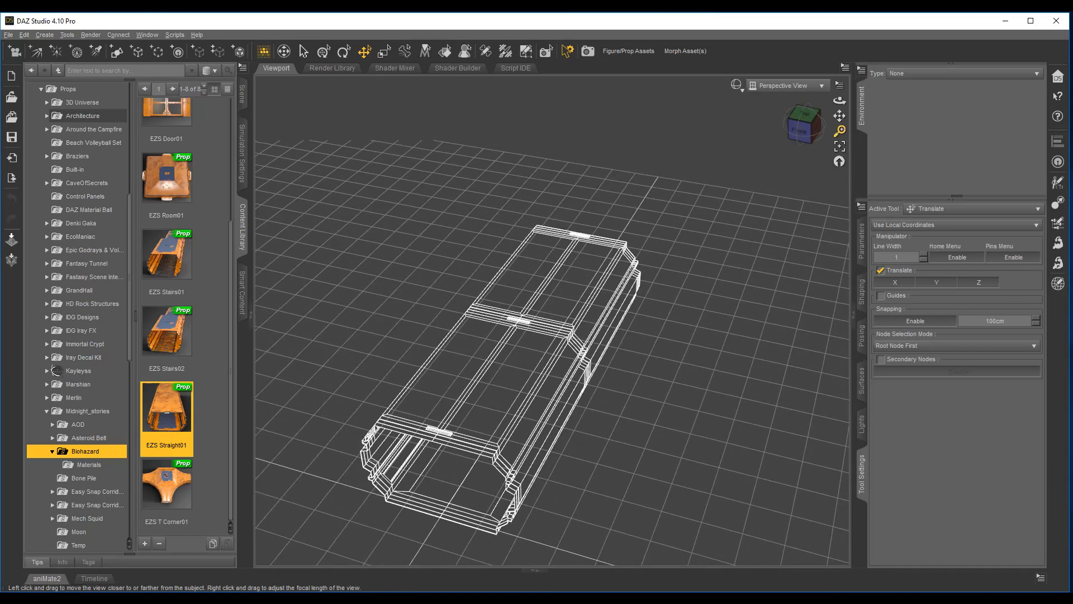
mouse_move(840, 131)
mouse_down()
mouse_move(840, 157)
mouse_move(839, 118)
mouse_move(840, 148)
mouse_move(840, 135)
mouse_up()
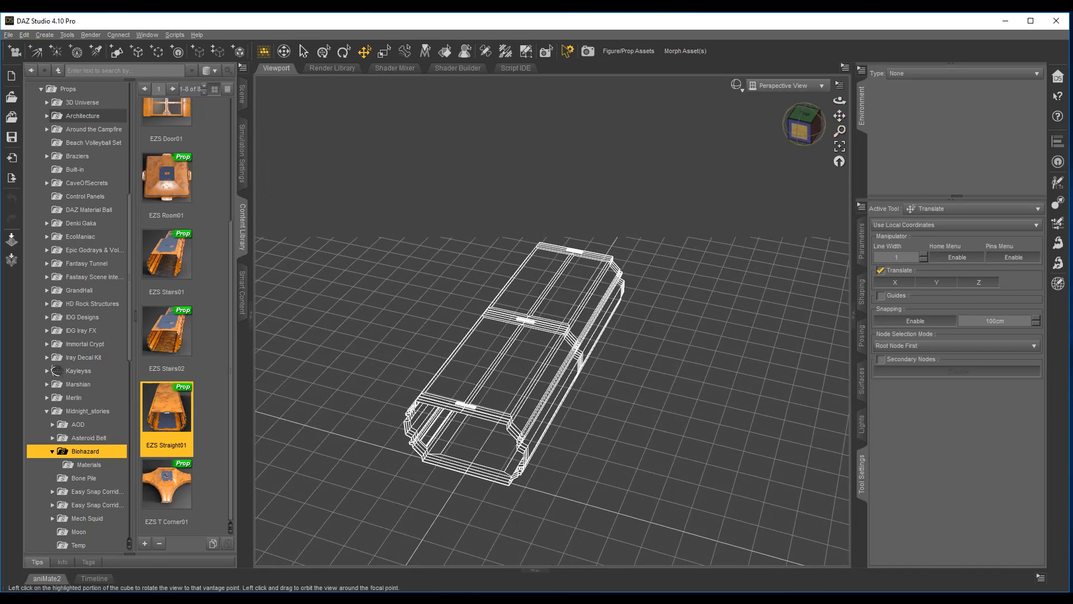
drag(800, 132, 750, 159)
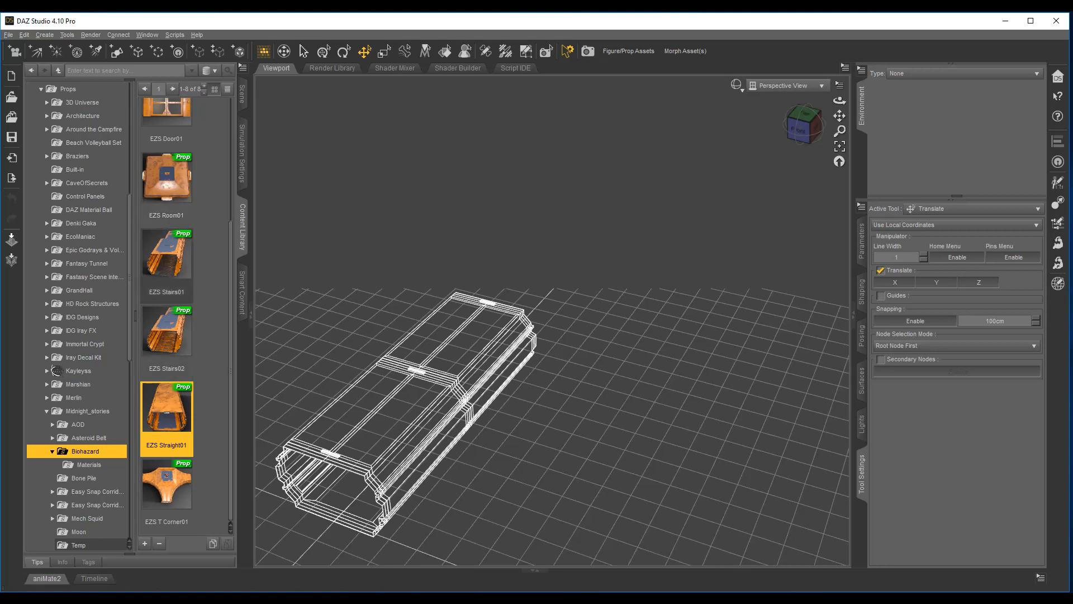
Add the EZS Stairs02 prop and move it back so it joins the far end of the straight corridor.
double_click(167, 331)
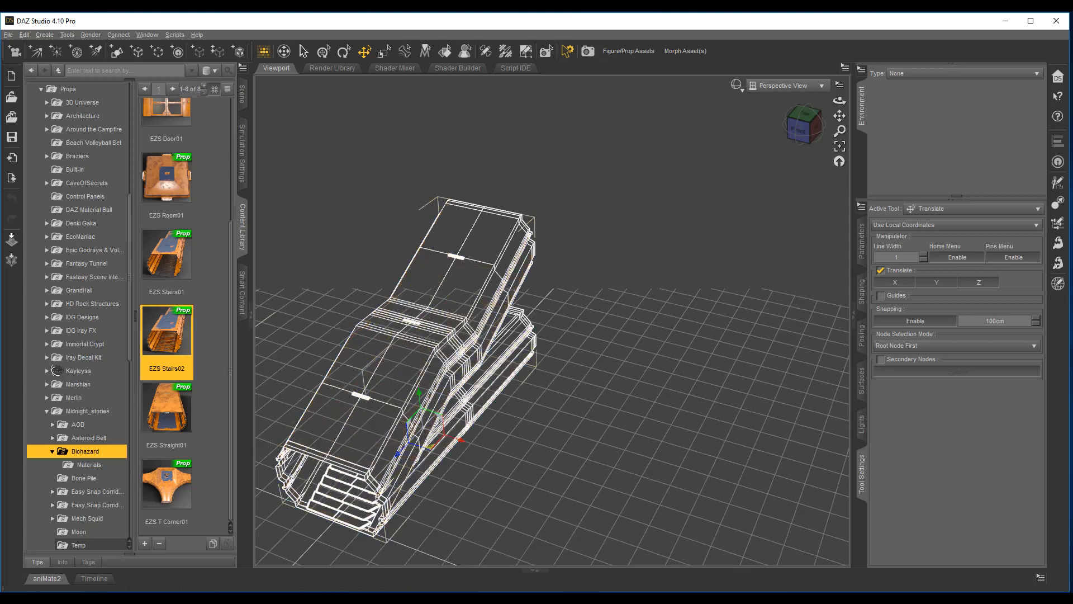
drag(429, 447, 553, 309)
mouse_move(803, 124)
mouse_down()
mouse_move(797, 112)
mouse_move(803, 124)
mouse_up()
click(803, 124)
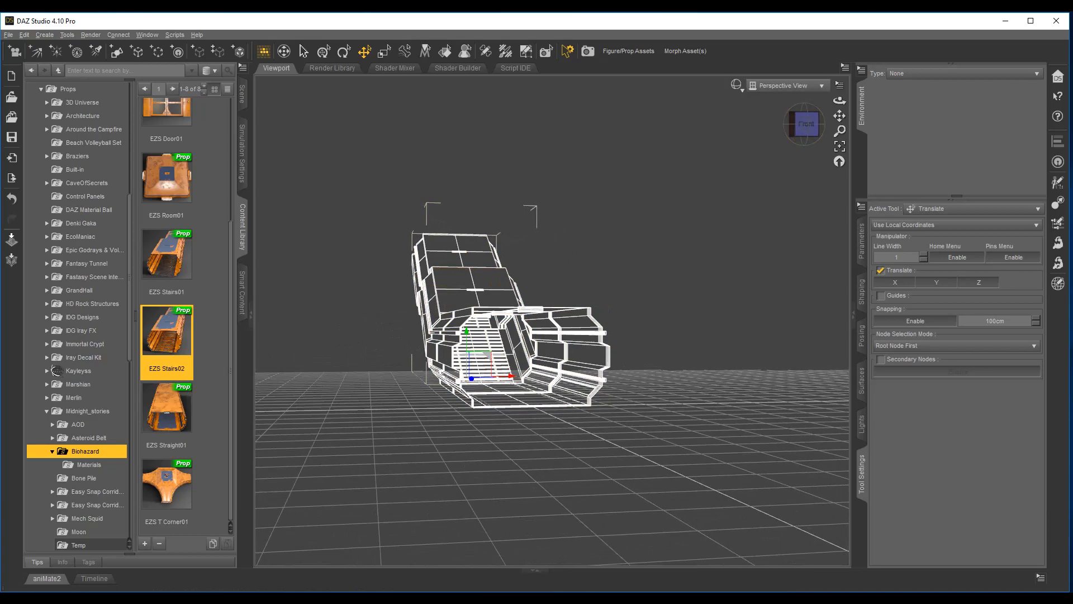
click(790, 125)
click(803, 124)
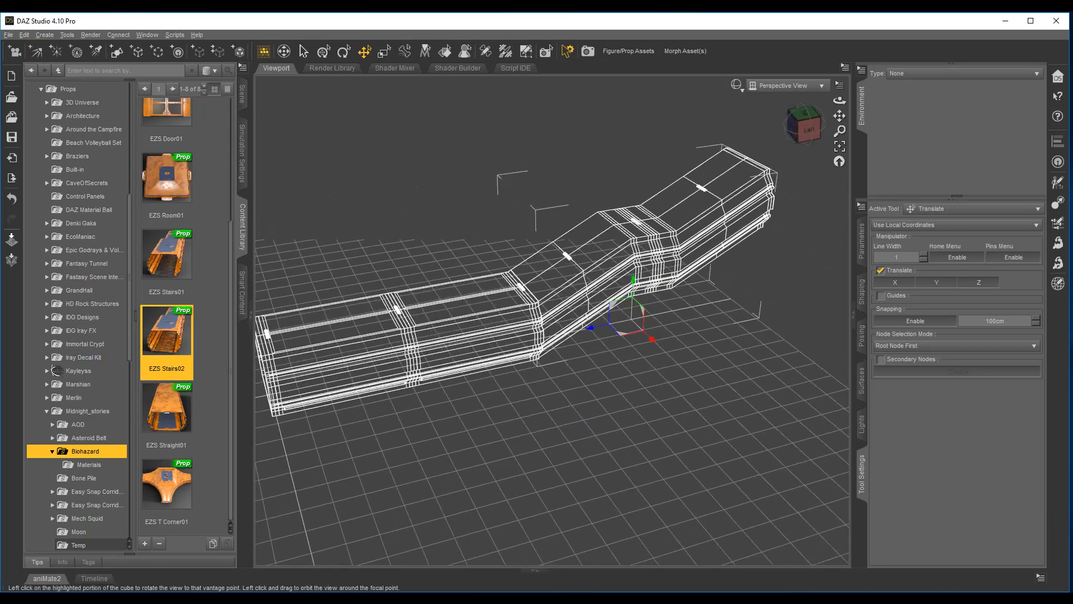
mouse_move(803, 124)
mouse_down()
mouse_move(787, 137)
mouse_move(804, 124)
mouse_up()
click(803, 124)
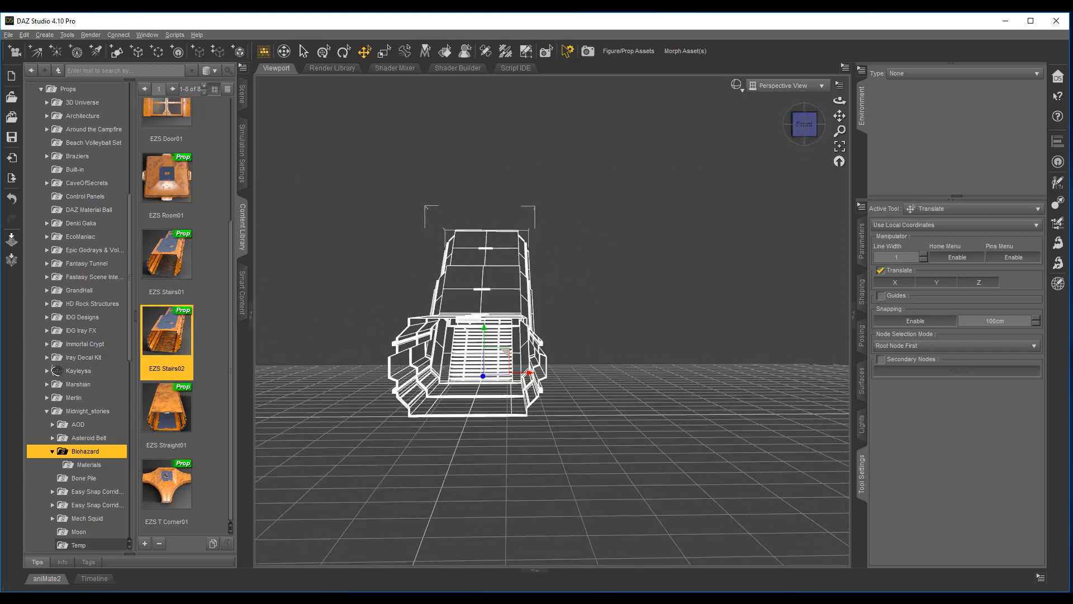
Add the EZS Door01 prop to the scene.
scroll(480, 346, down, 2)
scroll(481, 347, up, 2)
scroll(115, 196, up, 1)
scroll(162, 197, up, 2)
scroll(167, 313, up, 2)
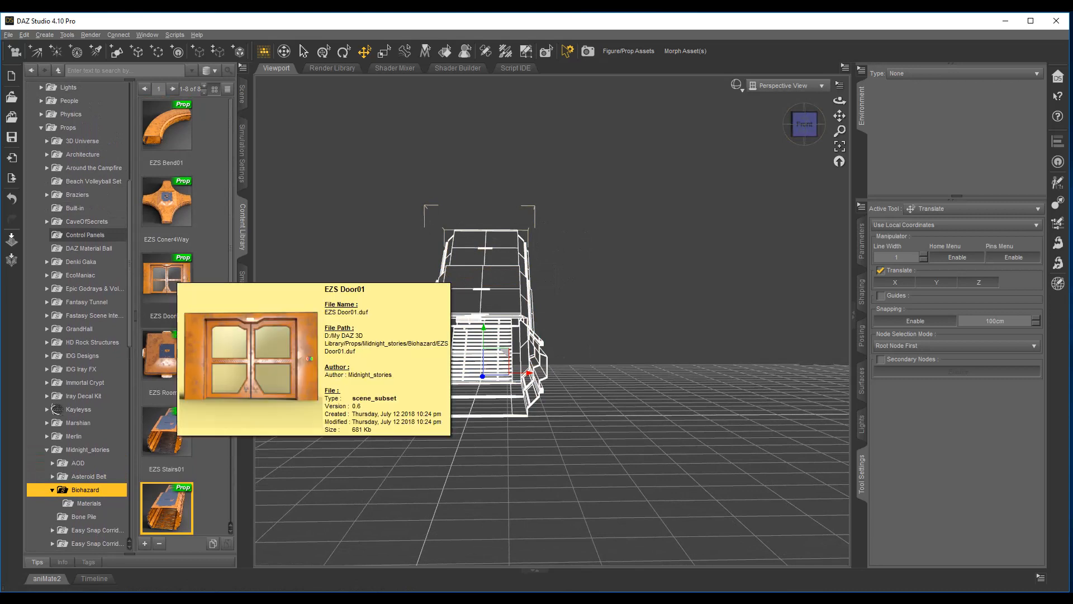
double_click(167, 278)
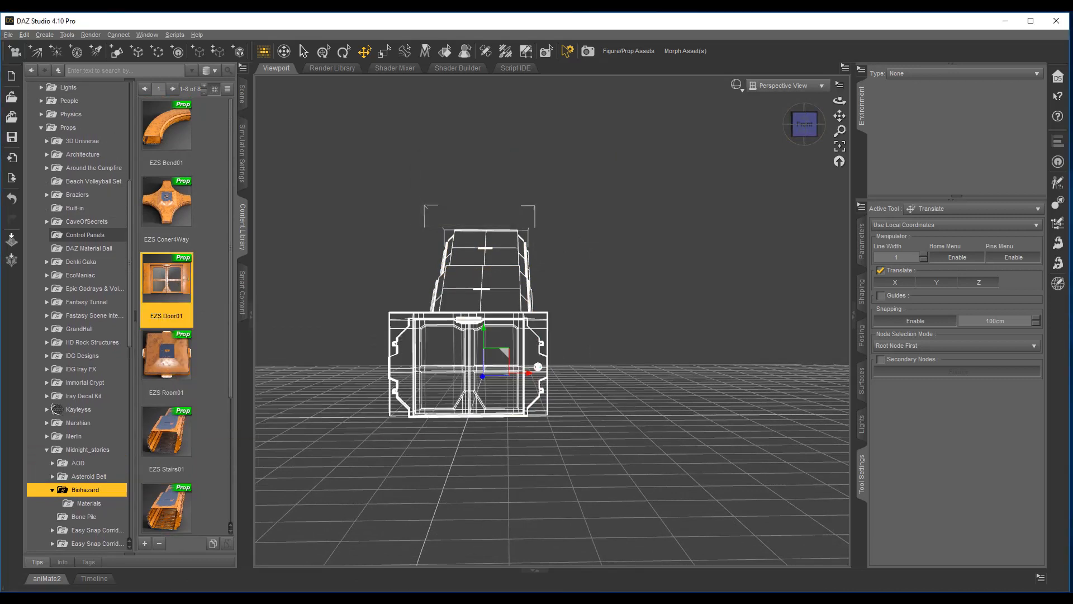
Move the door back along the straight corridor to its junction with the stairs.
click(813, 116)
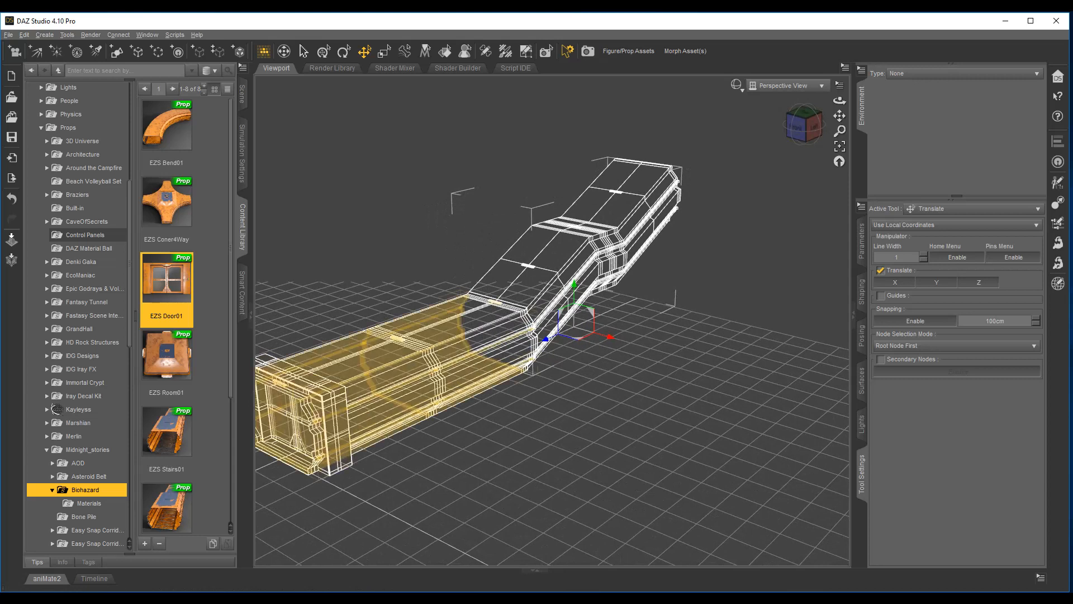
click(334, 420)
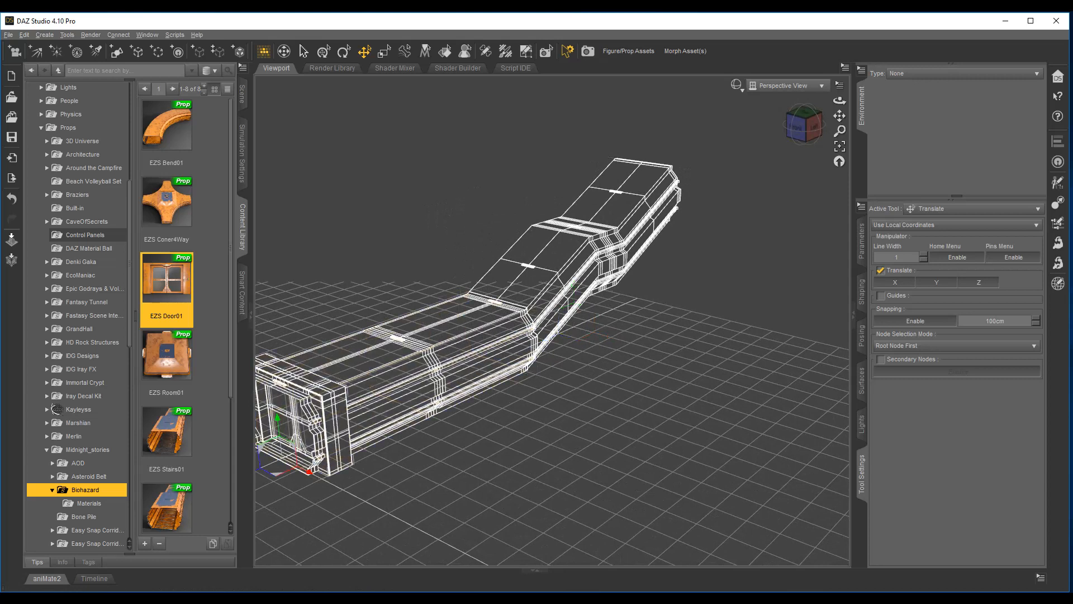
drag(334, 420, 512, 358)
drag(462, 387, 463, 387)
drag(802, 125, 804, 123)
scroll(480, 346, up, 3)
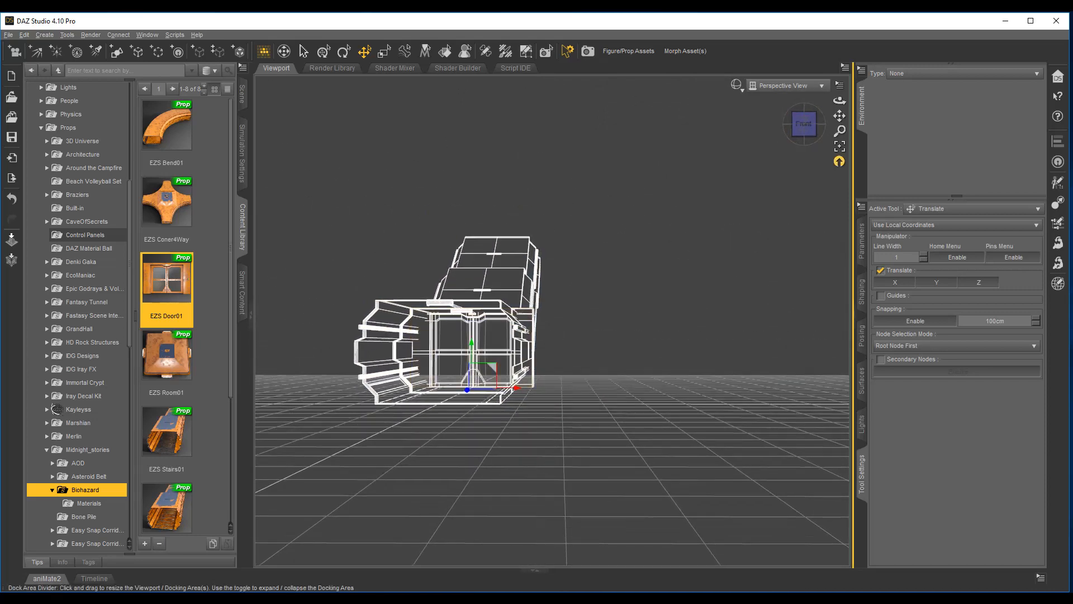
Frame the door up close inside the corridor and display its shaping parameters and the scene's object list.
drag(839, 130, 839, 190)
drag(839, 116, 942, 81)
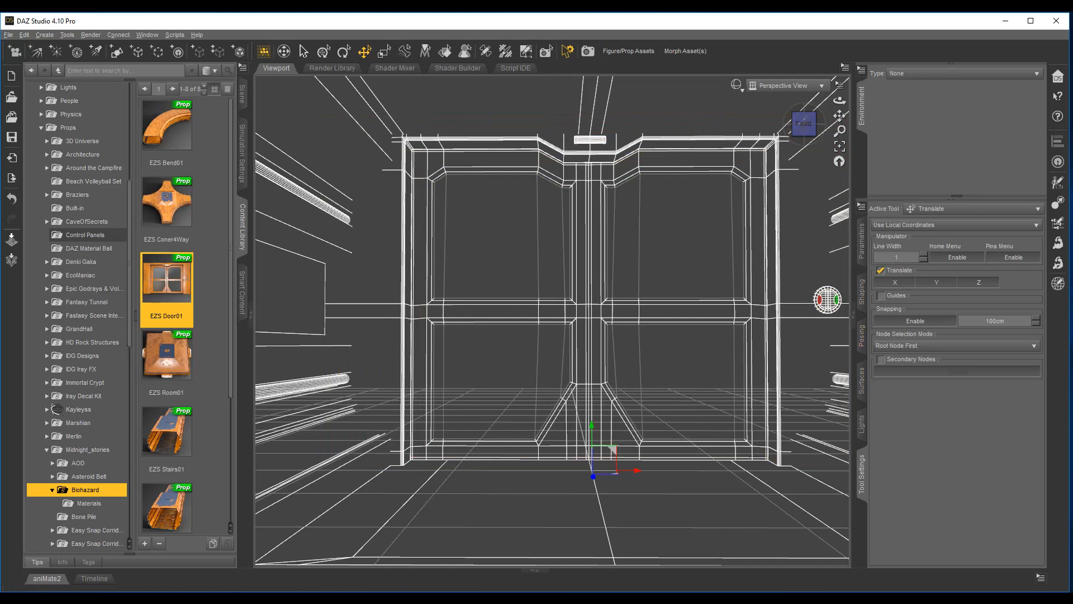
click(862, 292)
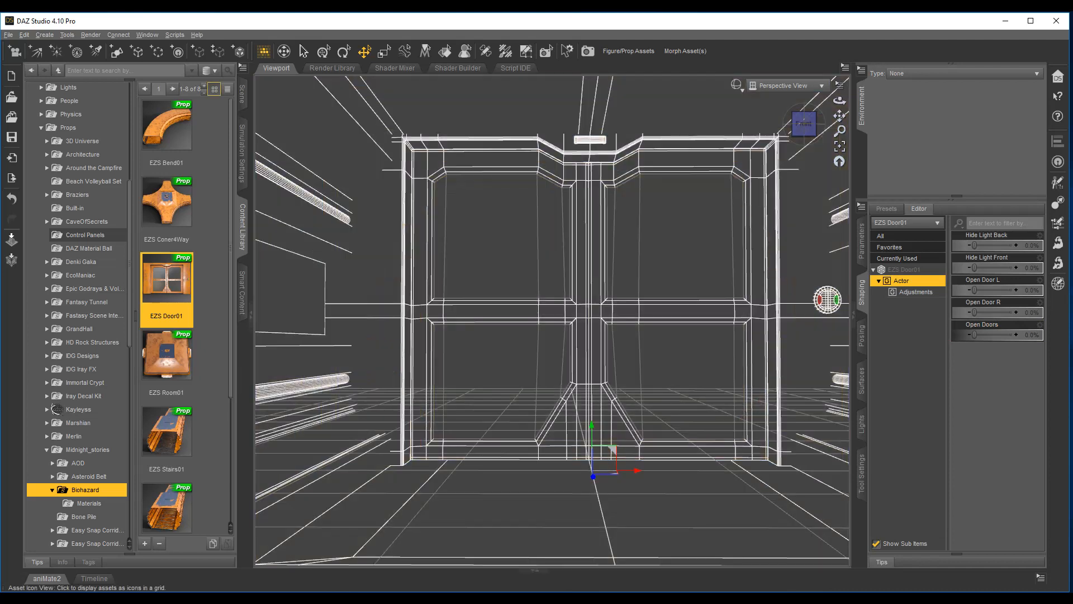
click(242, 93)
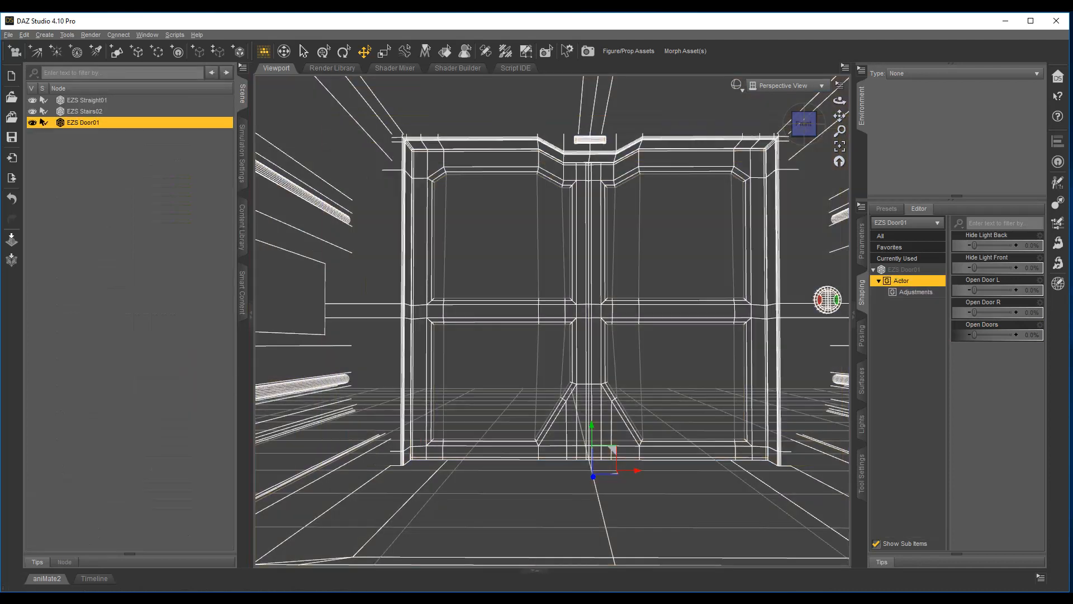
Try the door's Hide Light Front setting at 100% and inspect the door from its front and back.
mouse_move(974, 335)
mouse_down()
mouse_move(1012, 334)
mouse_move(973, 334)
mouse_up()
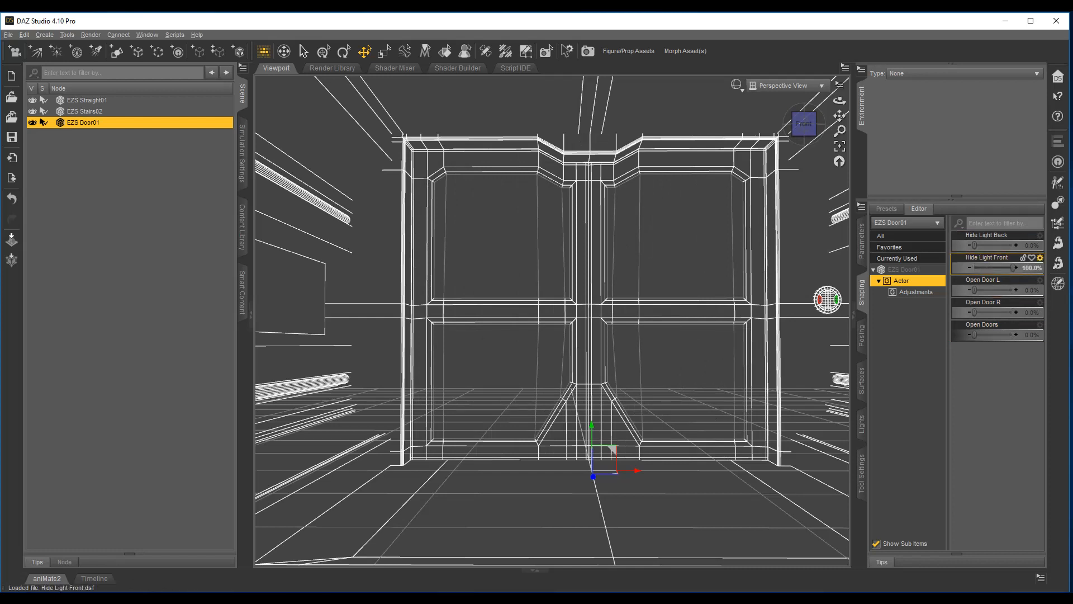
mouse_move(803, 123)
mouse_down()
mouse_move(782, 128)
mouse_move(801, 124)
mouse_up()
scroll(552, 321, down, 3)
scroll(552, 320, up, 2)
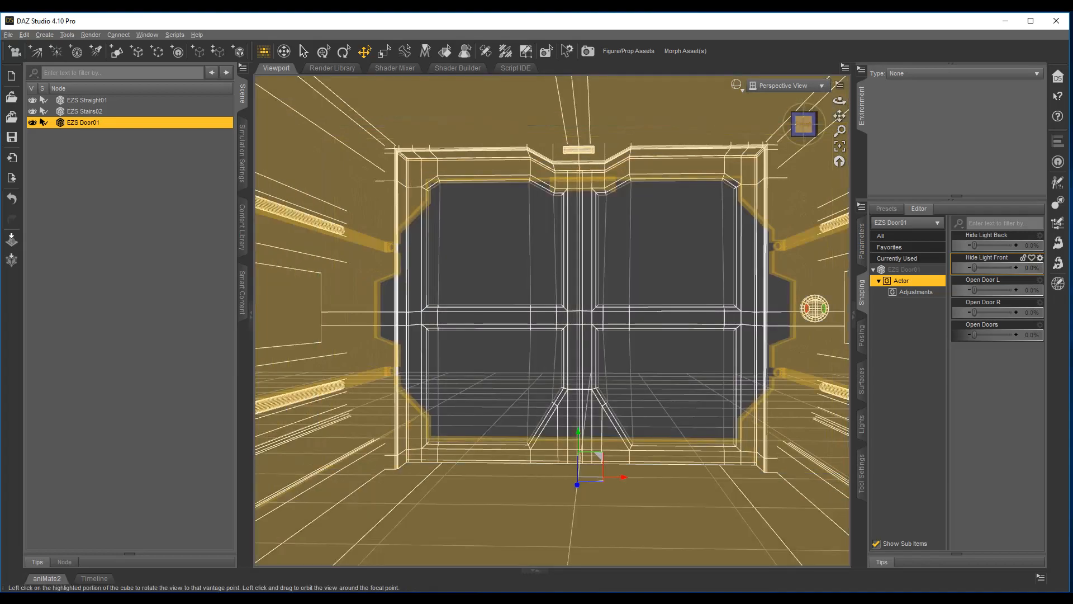
drag(803, 124, 802, 127)
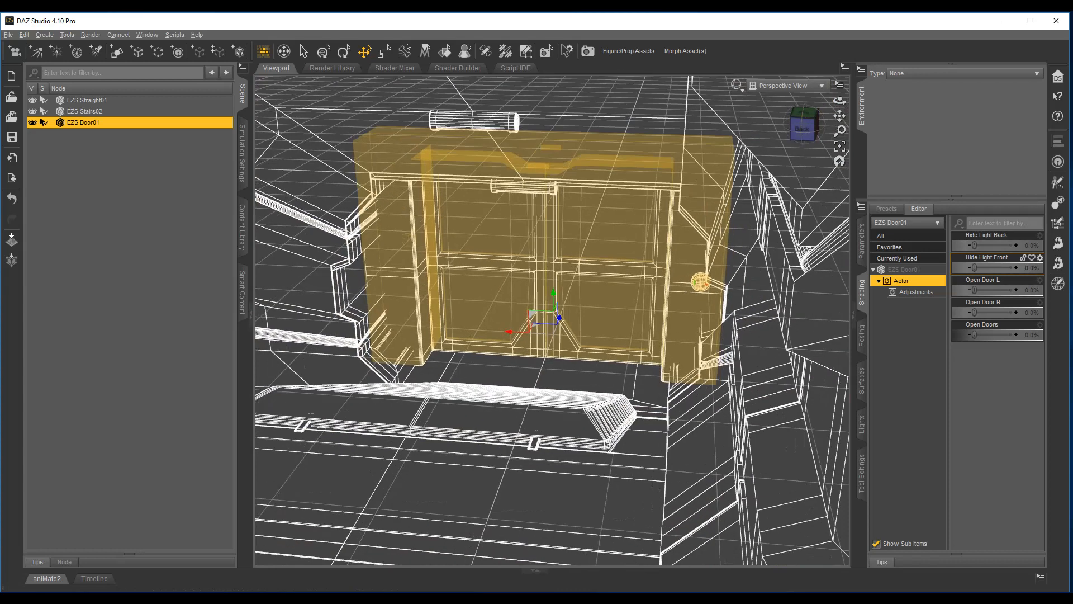
scroll(553, 320, up, 2)
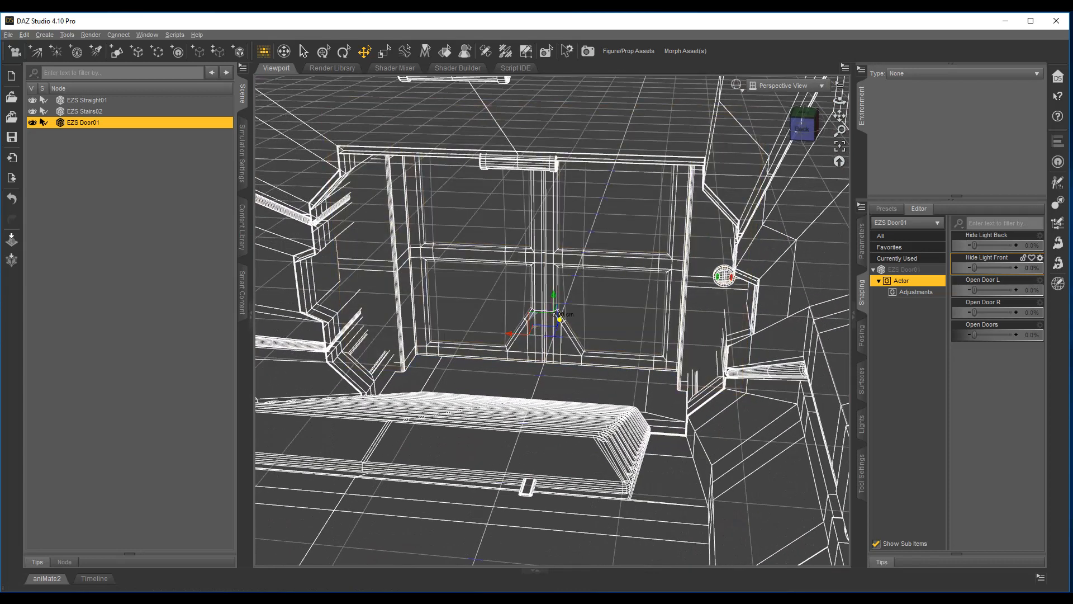
scroll(559, 318, up, 2)
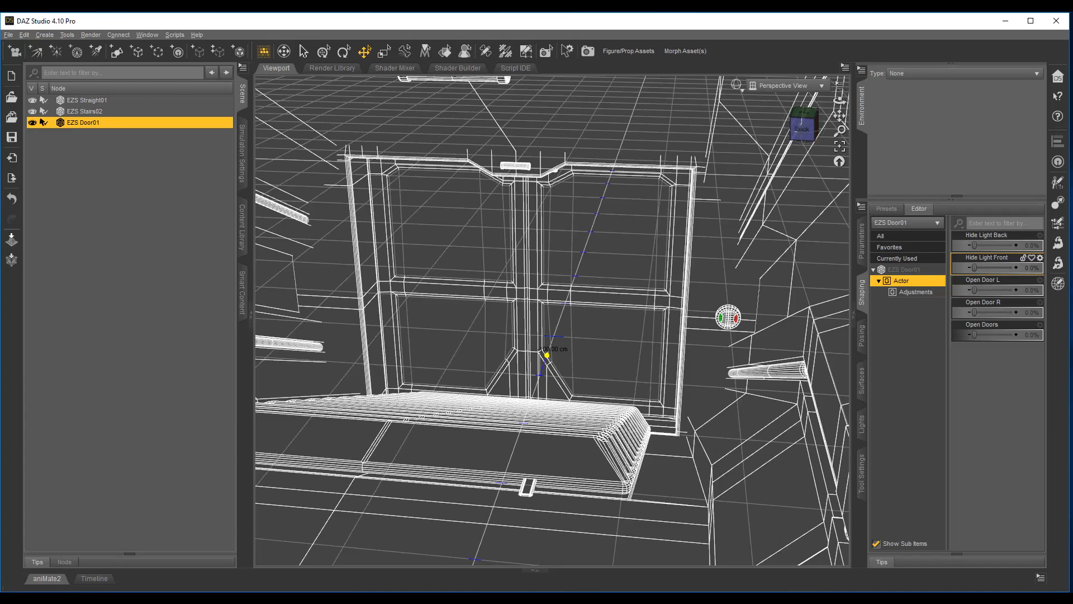
scroll(545, 352, down, 5)
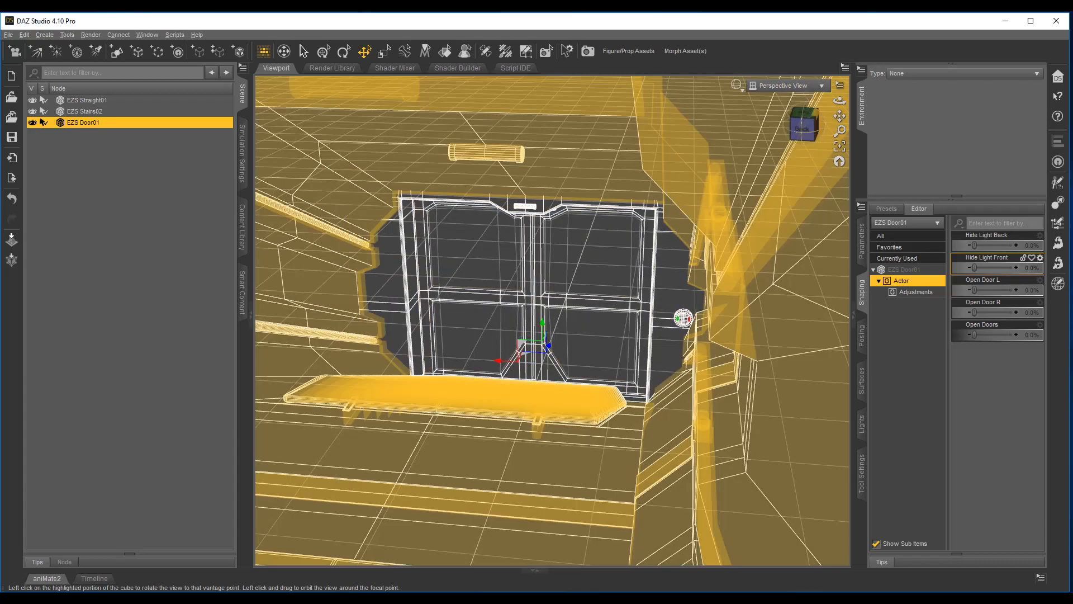
click(803, 124)
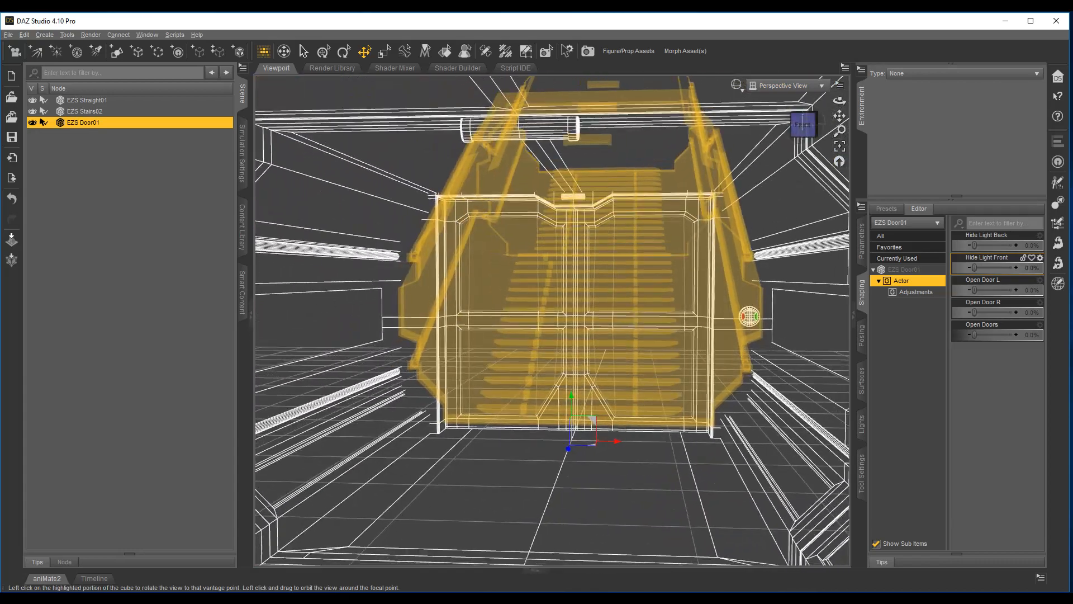
scroll(552, 320, up, 5)
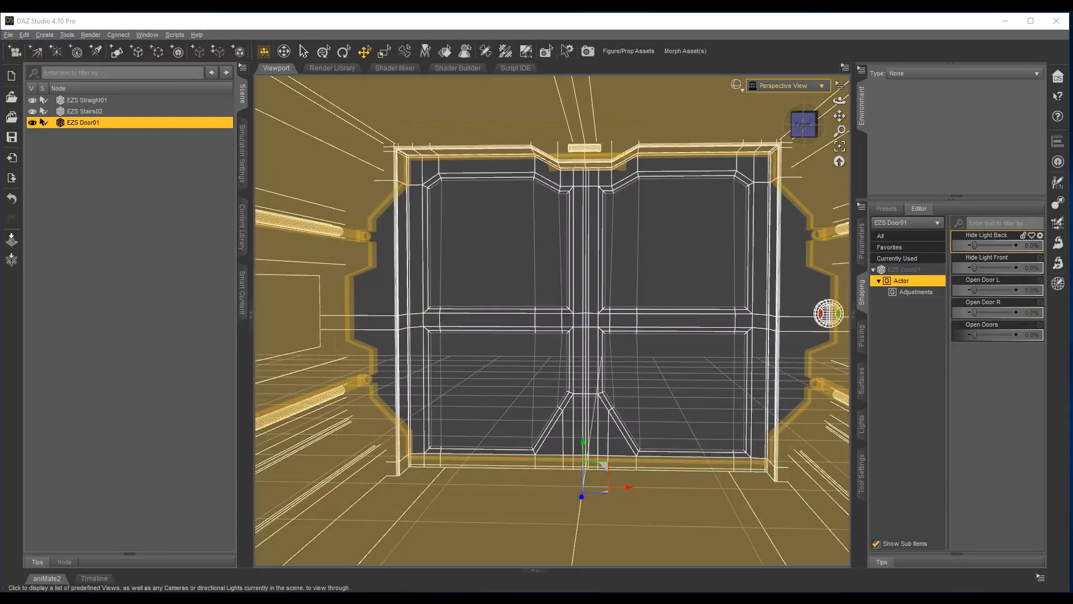
Set the viewport draw style to NVIDIA Iray to preview the closed door with materials and lighting.
click(782, 86)
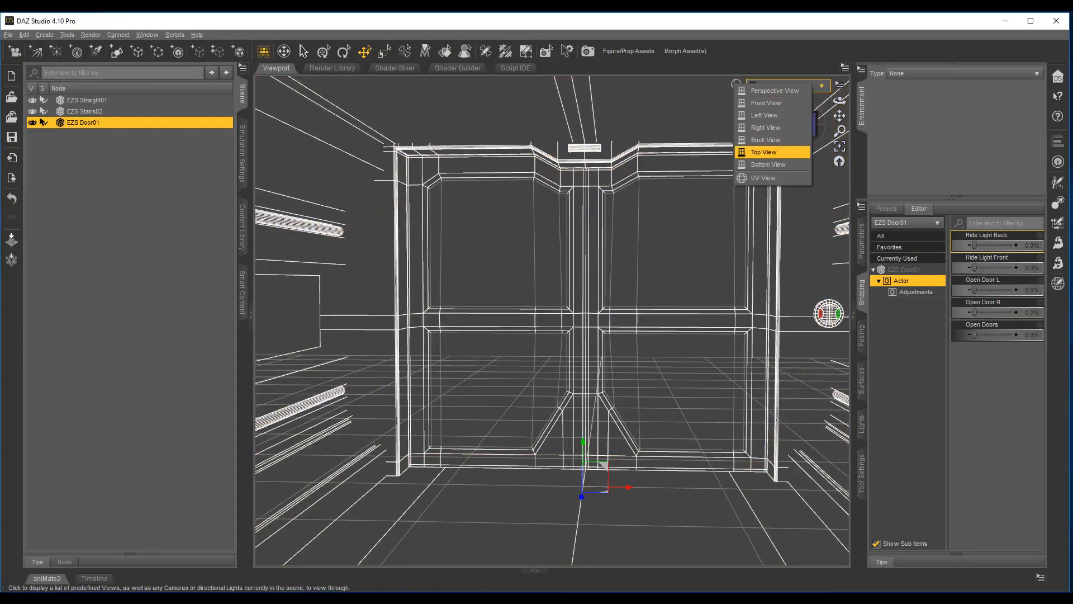
click(736, 83)
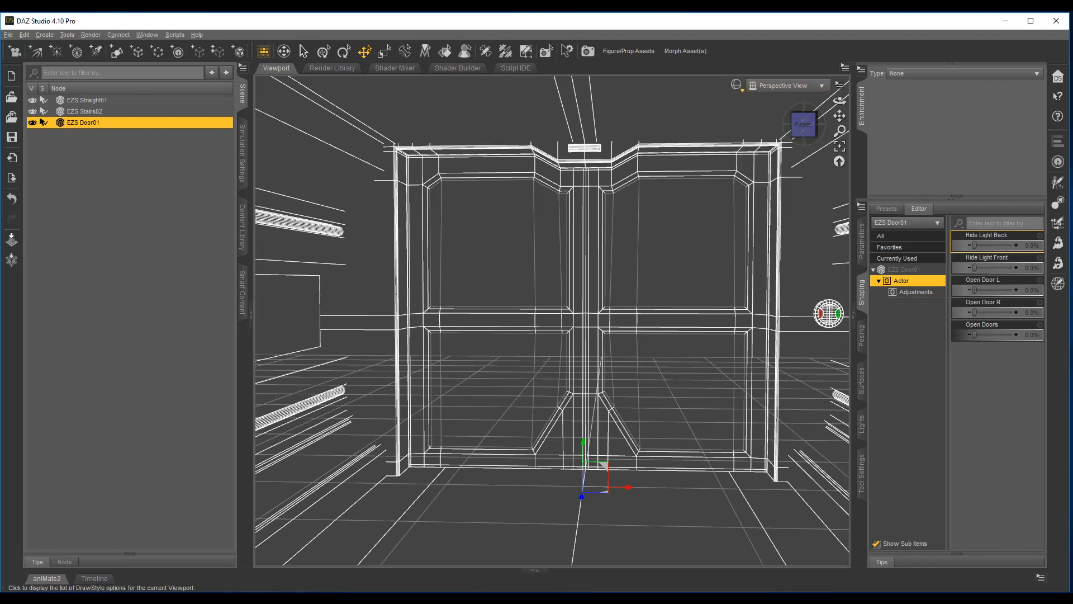
click(736, 84)
click(721, 216)
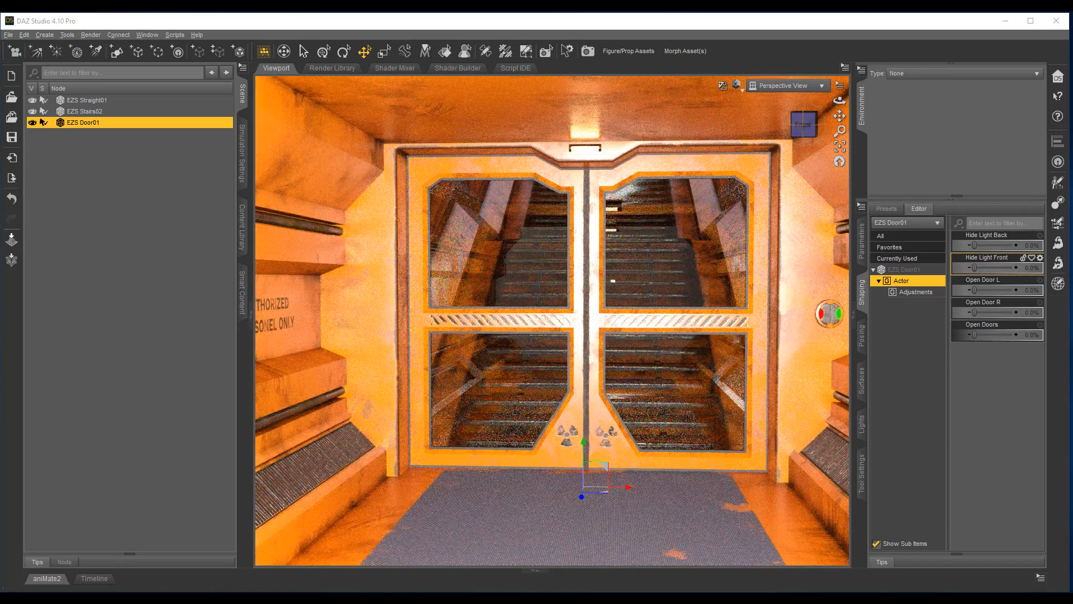
click(803, 125)
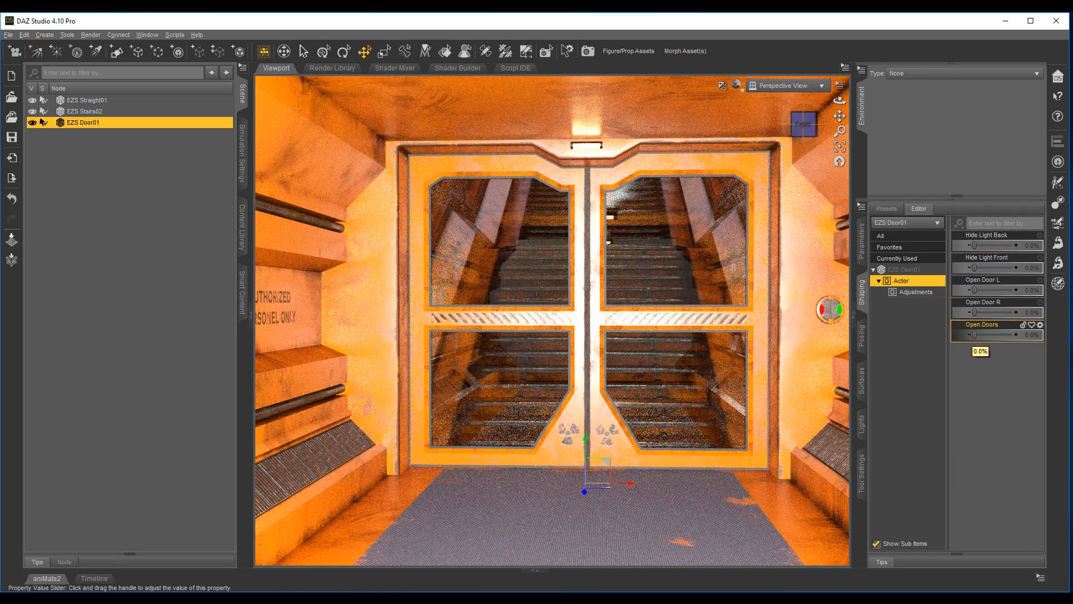
Set the door's Open Doors parameter to 100% and inspect the stairs through the doorway.
drag(974, 335, 1014, 334)
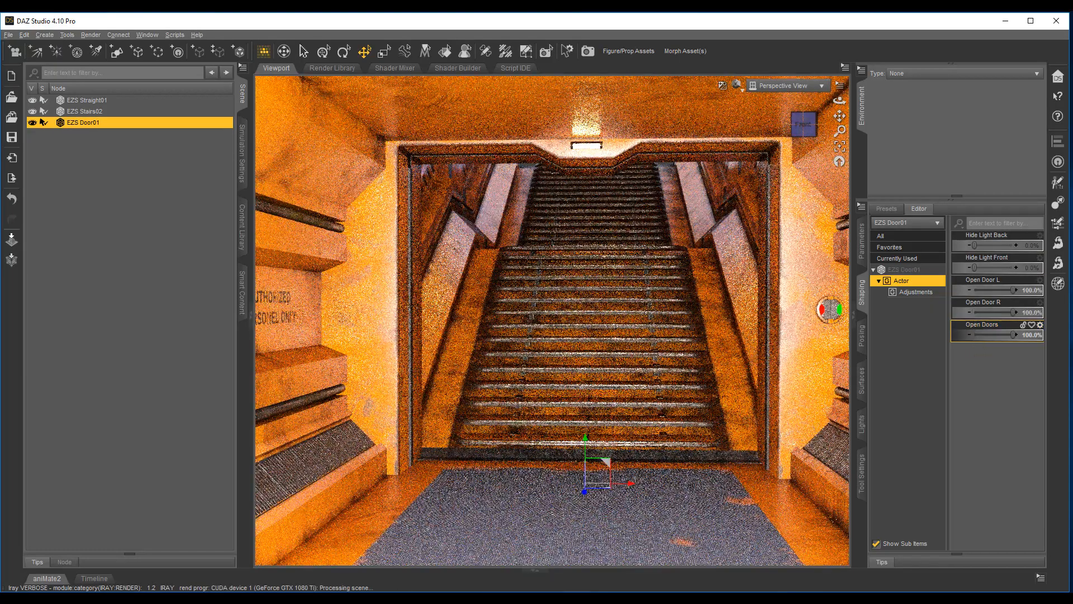
scroll(552, 320, up, 7)
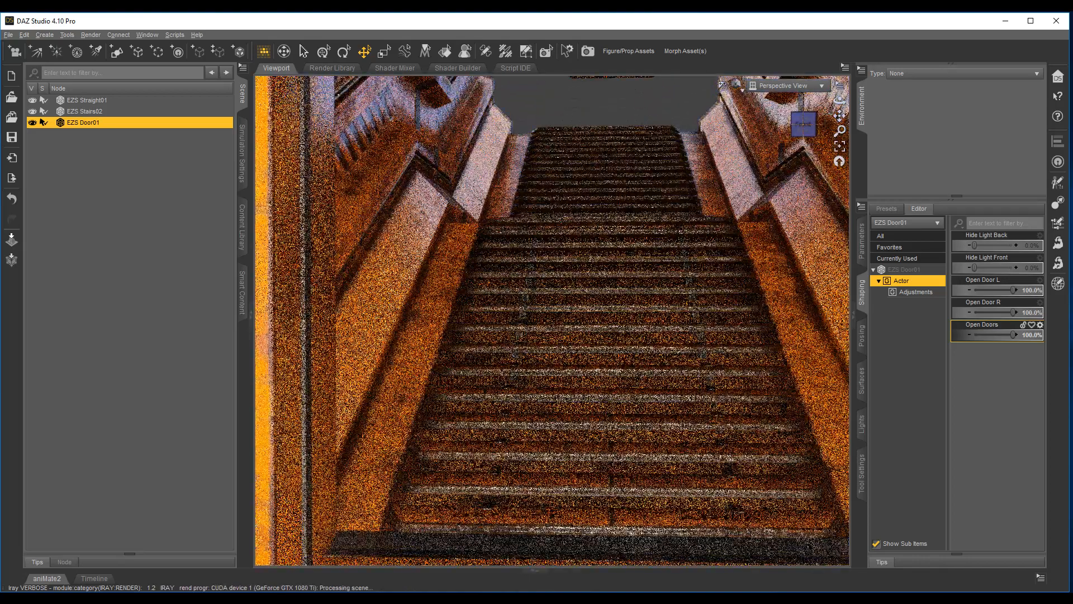
scroll(551, 320, down, 5)
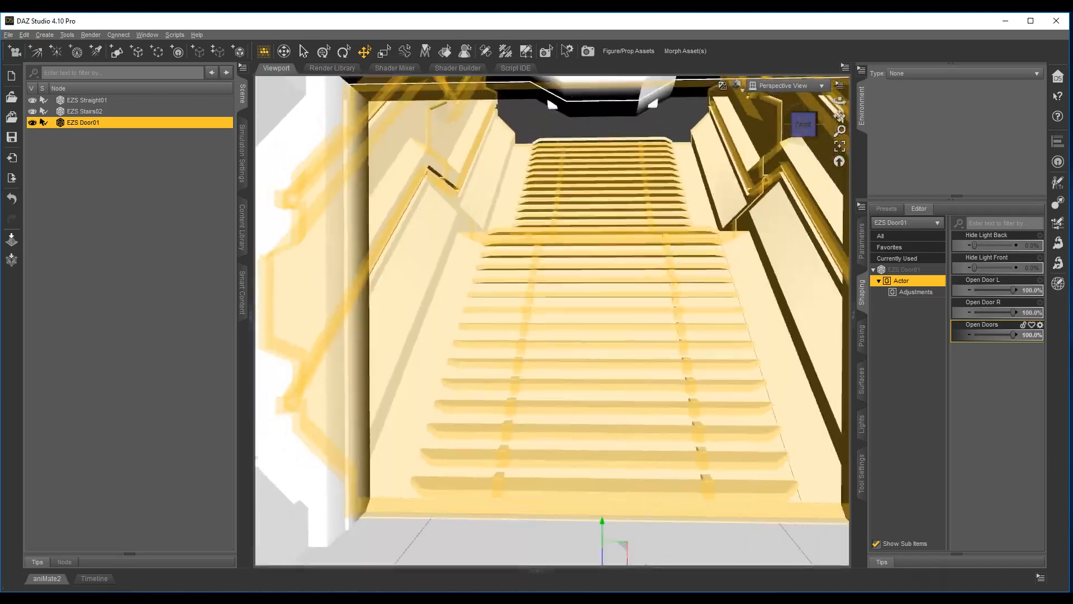
scroll(551, 320, down, 5)
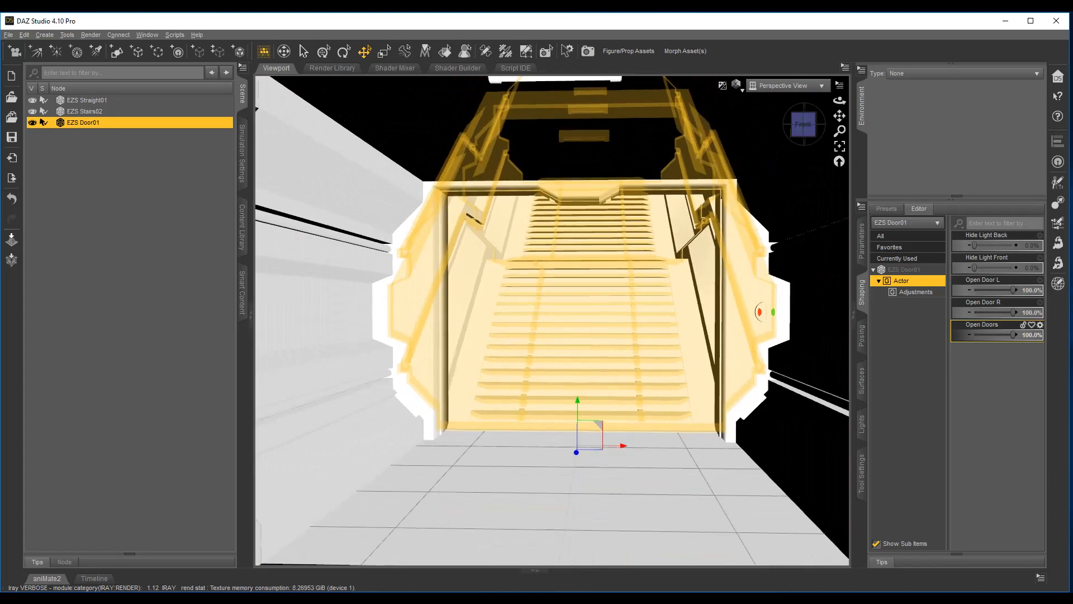
scroll(552, 321, down, 3)
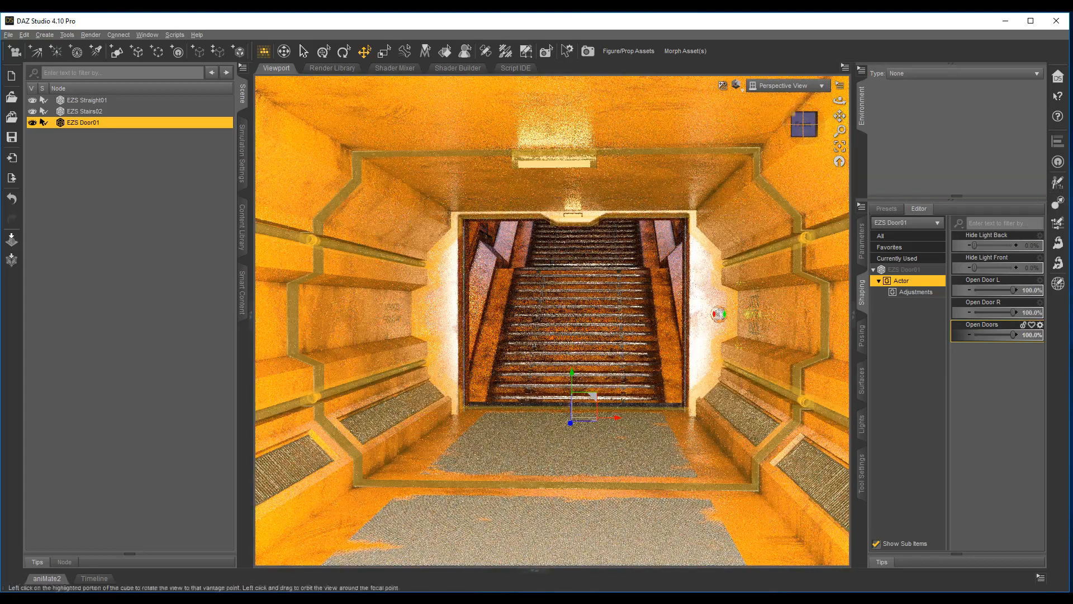
Set the viewport draw style to Hidden Line and frame the whole corridor assembly from above at an angle.
click(736, 85)
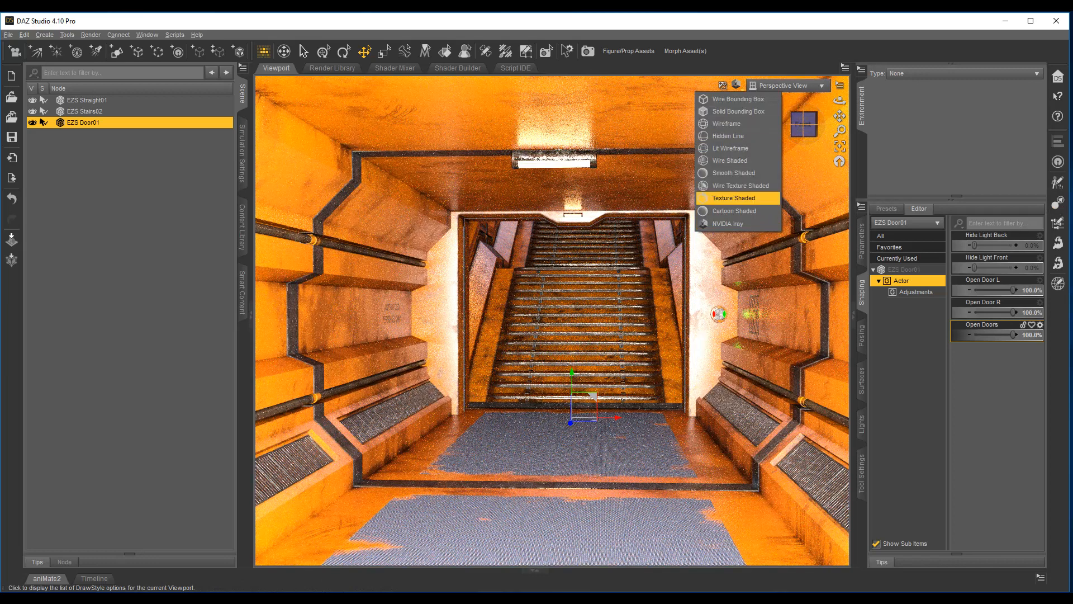
click(728, 136)
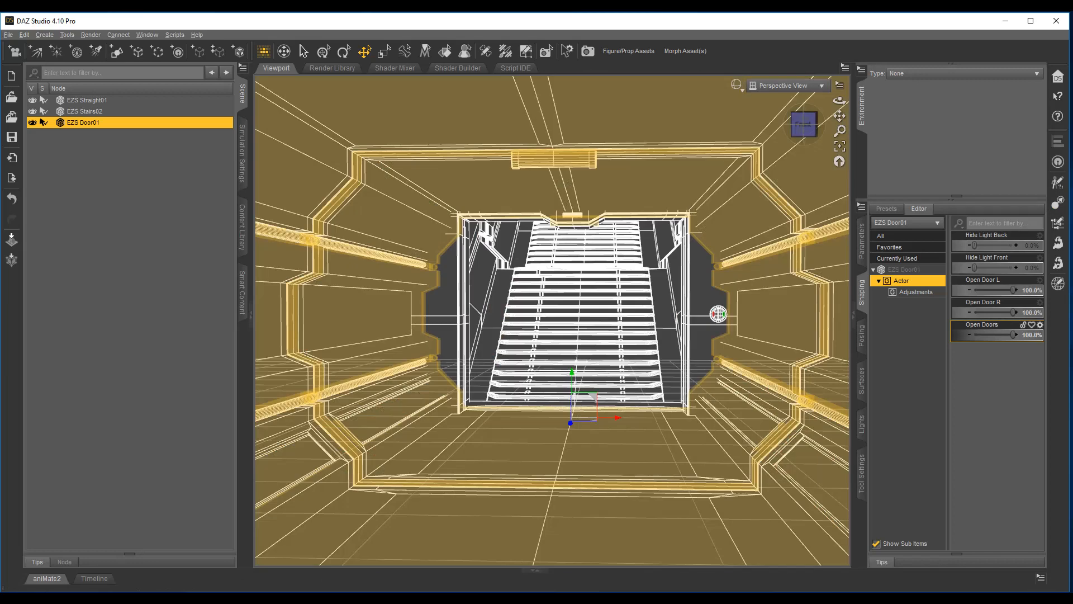
scroll(552, 320, down, 8)
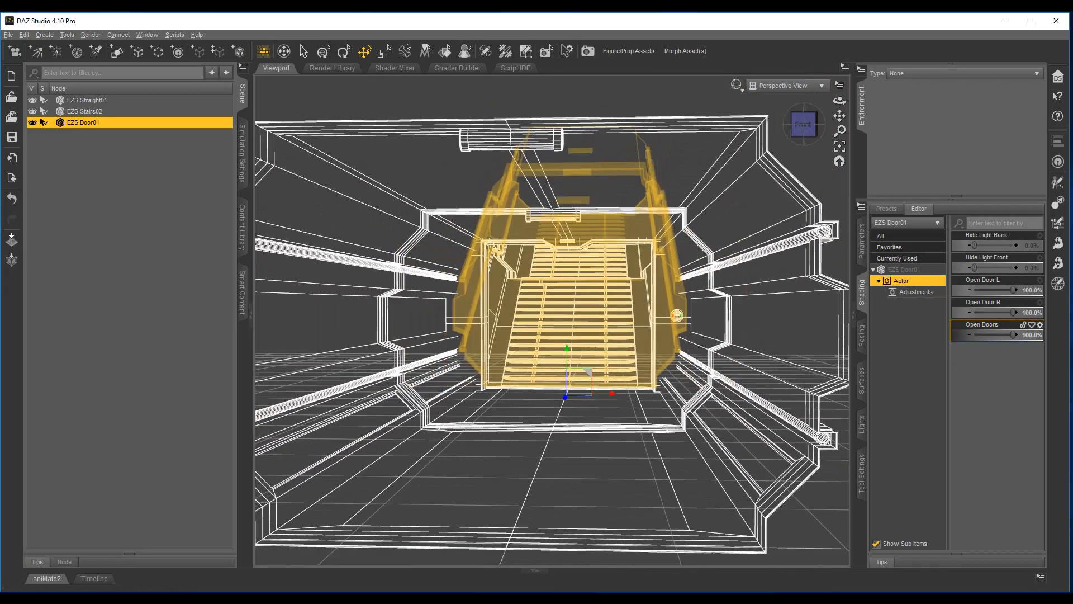
scroll(663, 316, down, 2)
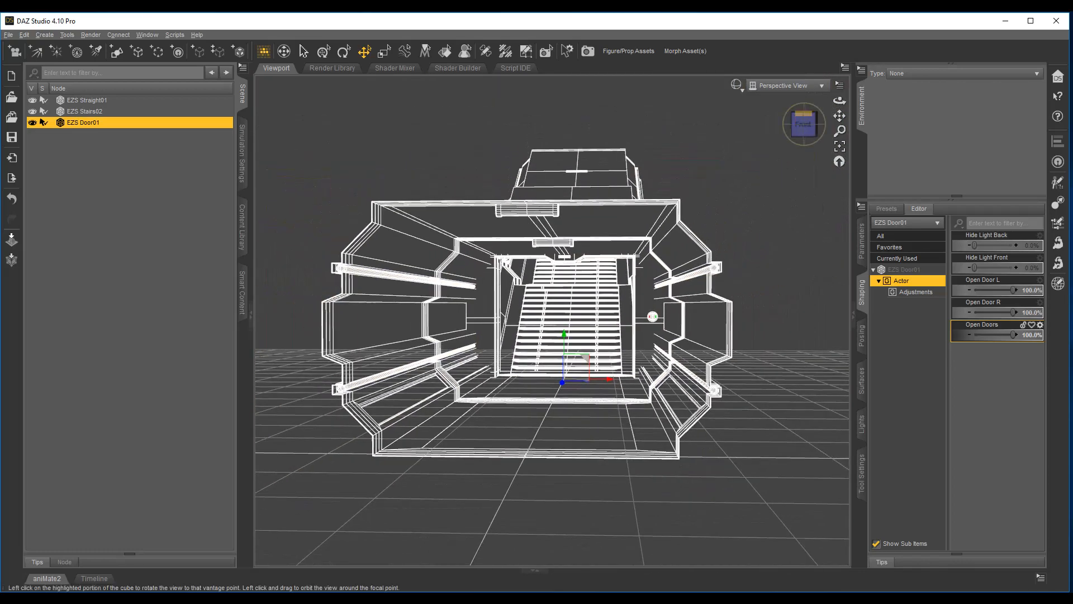
click(805, 120)
drag(805, 123, 849, 122)
scroll(550, 386, down, 2)
scroll(551, 386, down, 4)
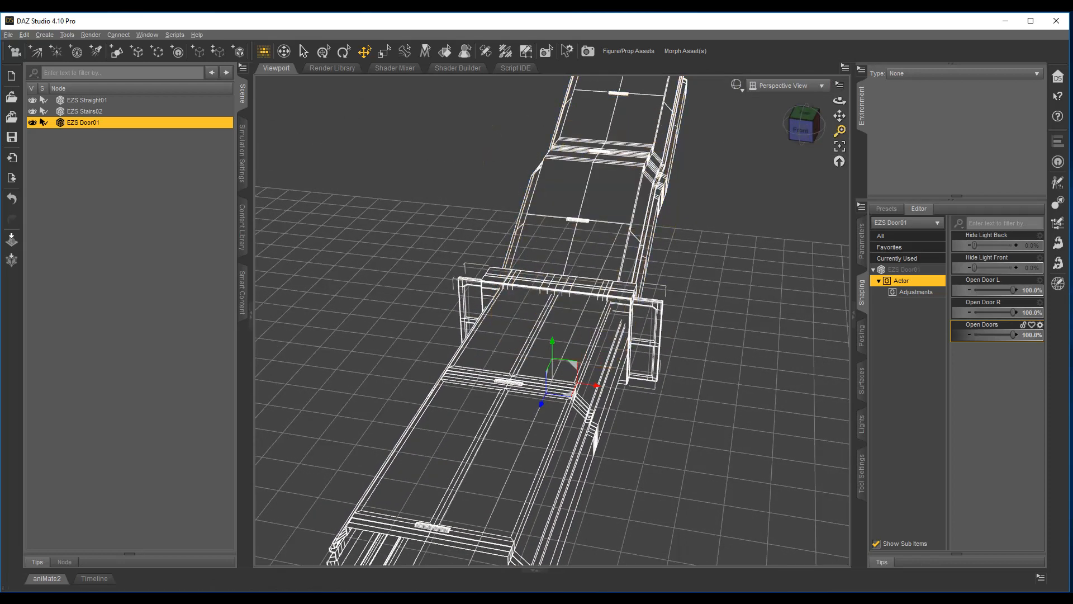
drag(839, 131, 839, 165)
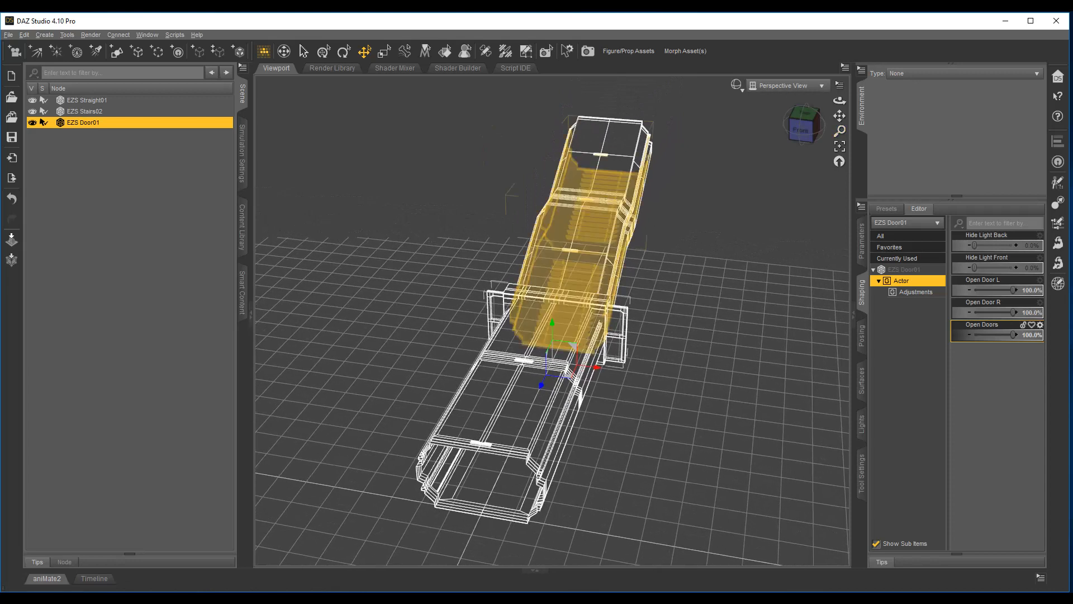
Add the EZS Bend01 prop and move it up and back so it joins the upper end of the stairs.
click(242, 227)
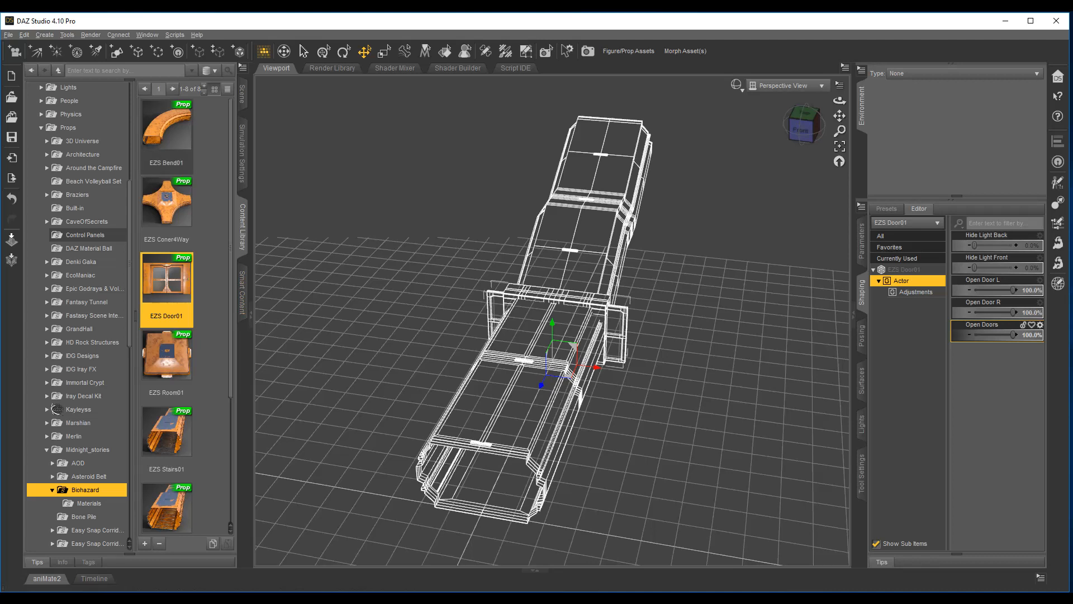
double_click(167, 126)
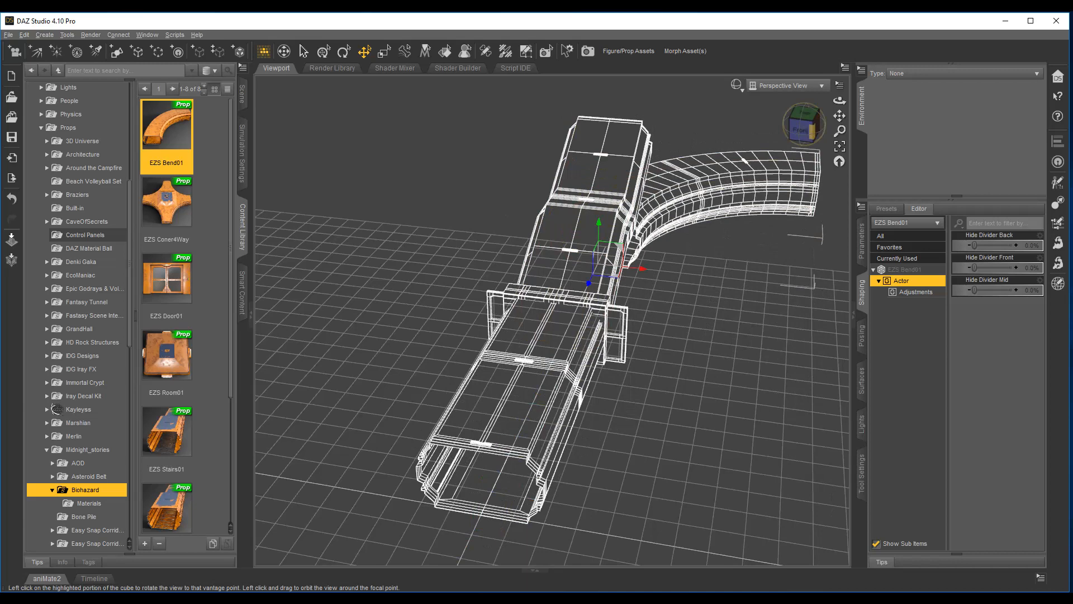
click(800, 129)
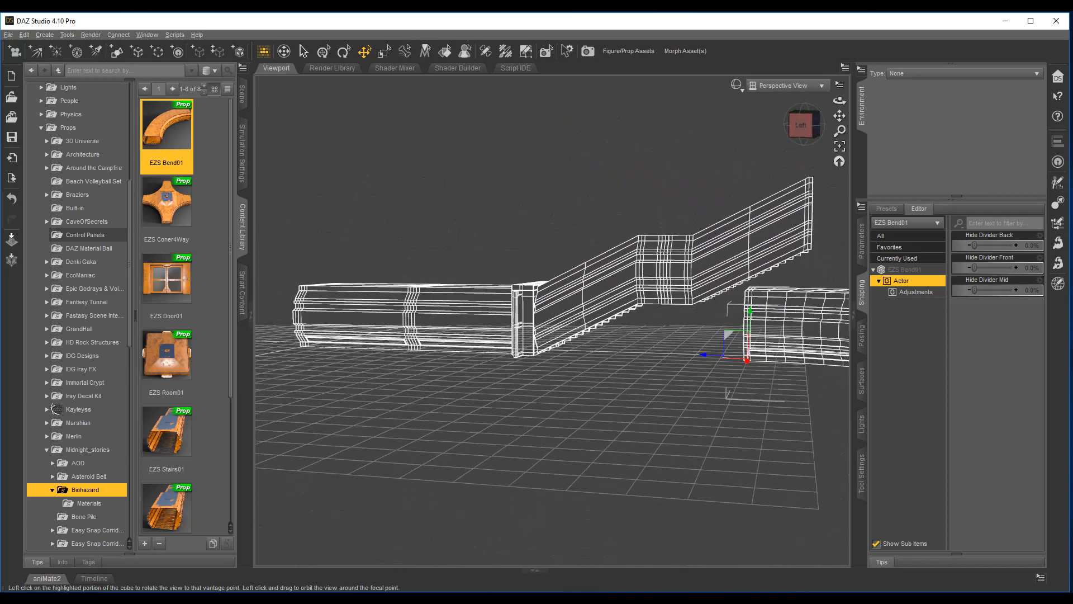
drag(728, 334, 813, 226)
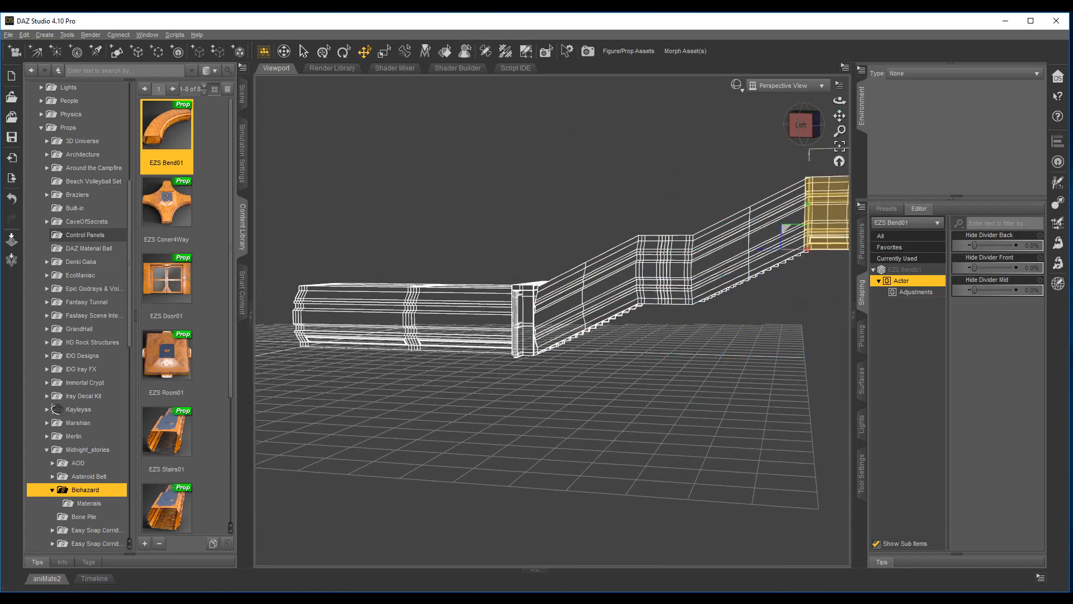
click(801, 112)
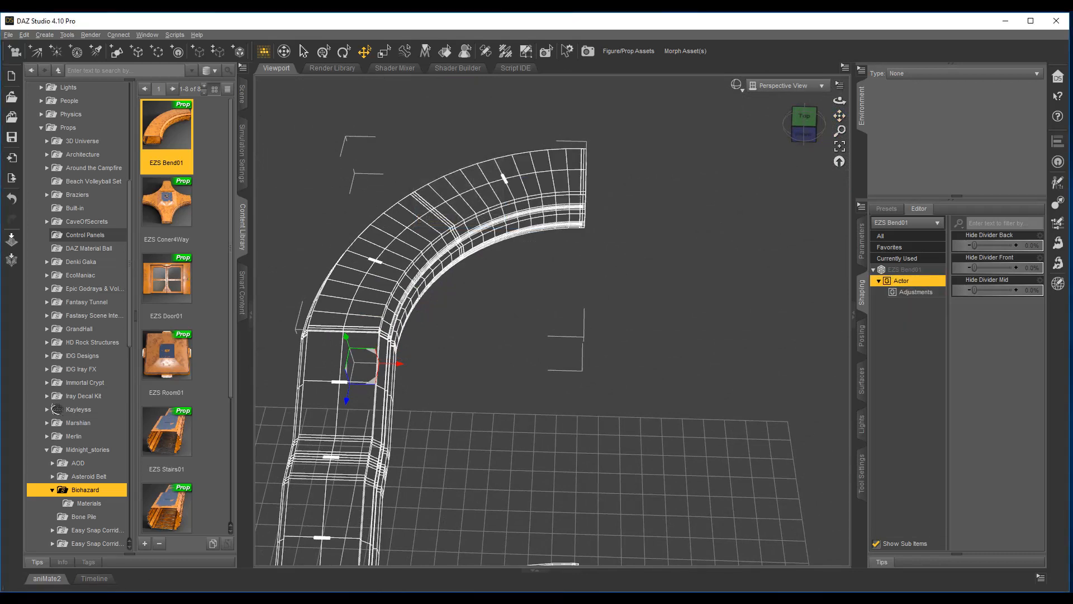
Add a second EZS Bend01 prop and move it near the open end of the first bend.
drag(840, 131, 840, 135)
double_click(166, 126)
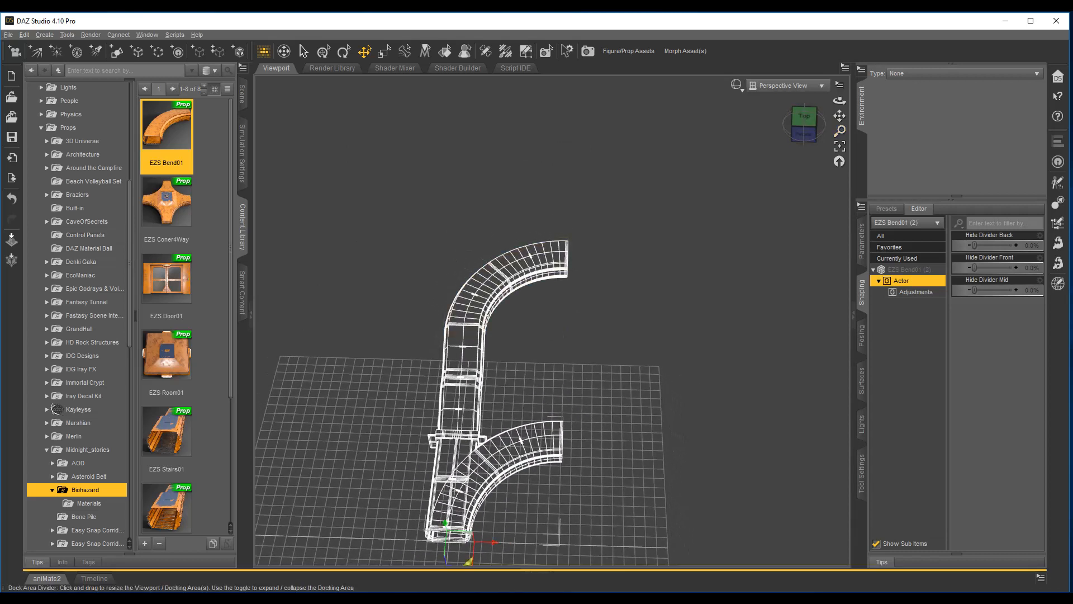
drag(486, 452, 612, 243)
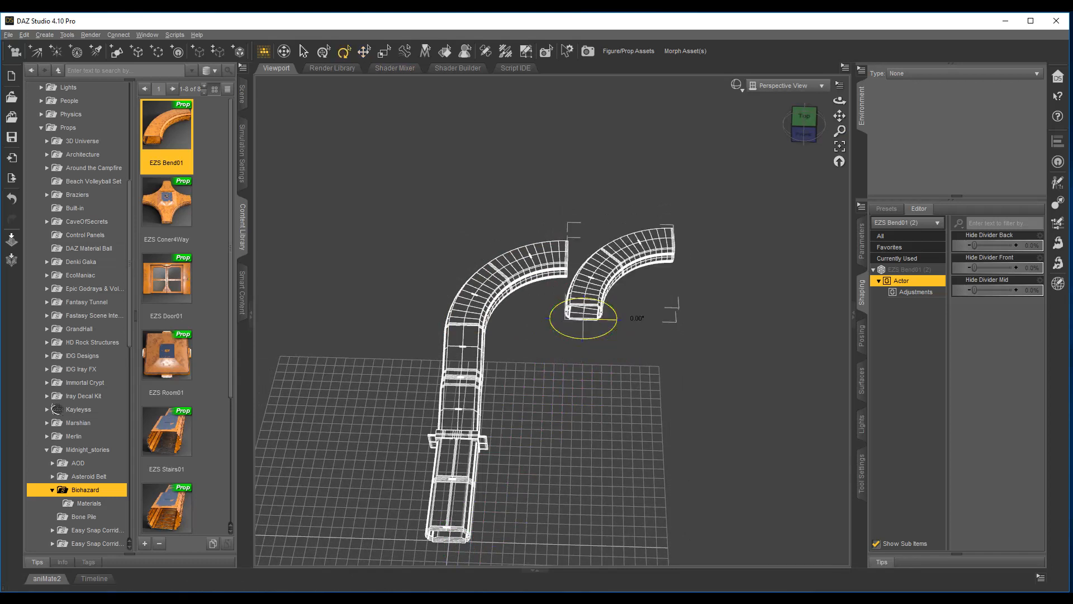
Rotate the second bend a quarter turn about its vertical axis so its curve continues the first bend's turn.
drag(804, 120, 818, 143)
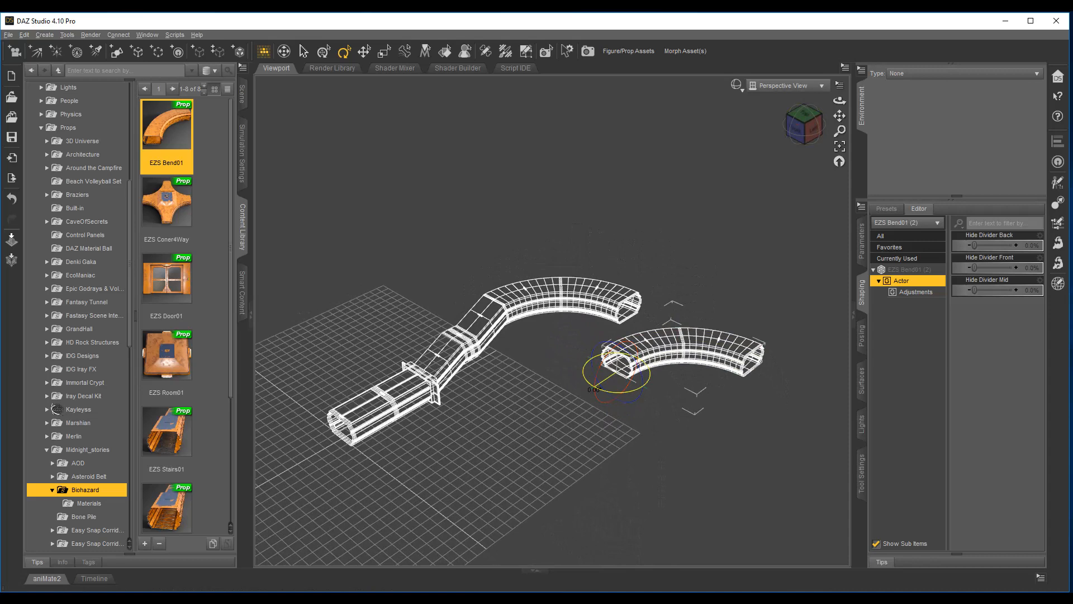
drag(595, 385, 594, 356)
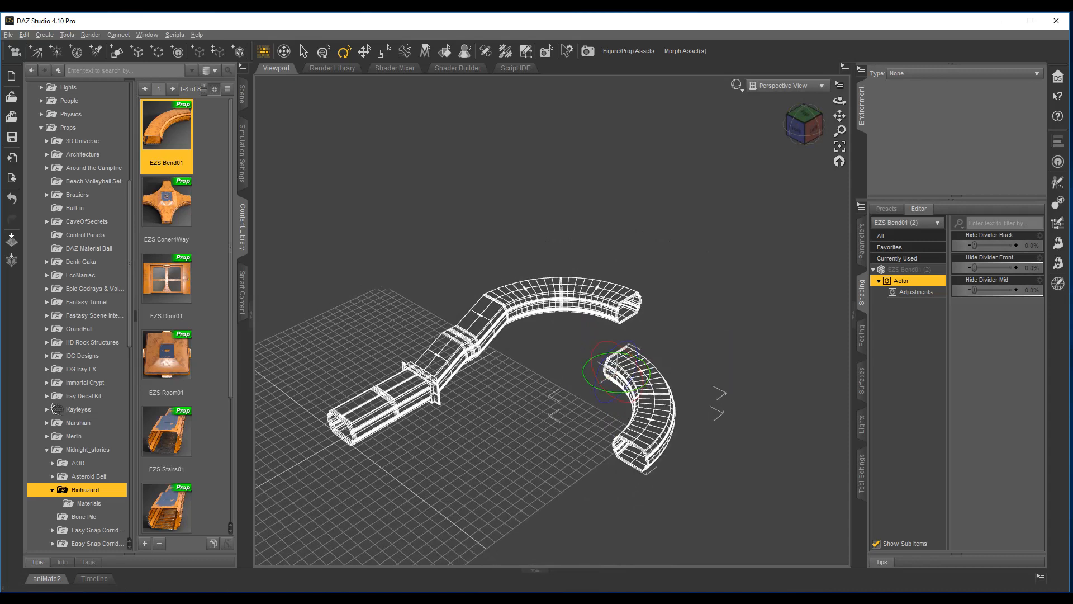
Move the second bend up and back toward the open end of the first bend.
mouse_move(803, 121)
mouse_down()
mouse_move(813, 137)
mouse_move(806, 127)
mouse_up()
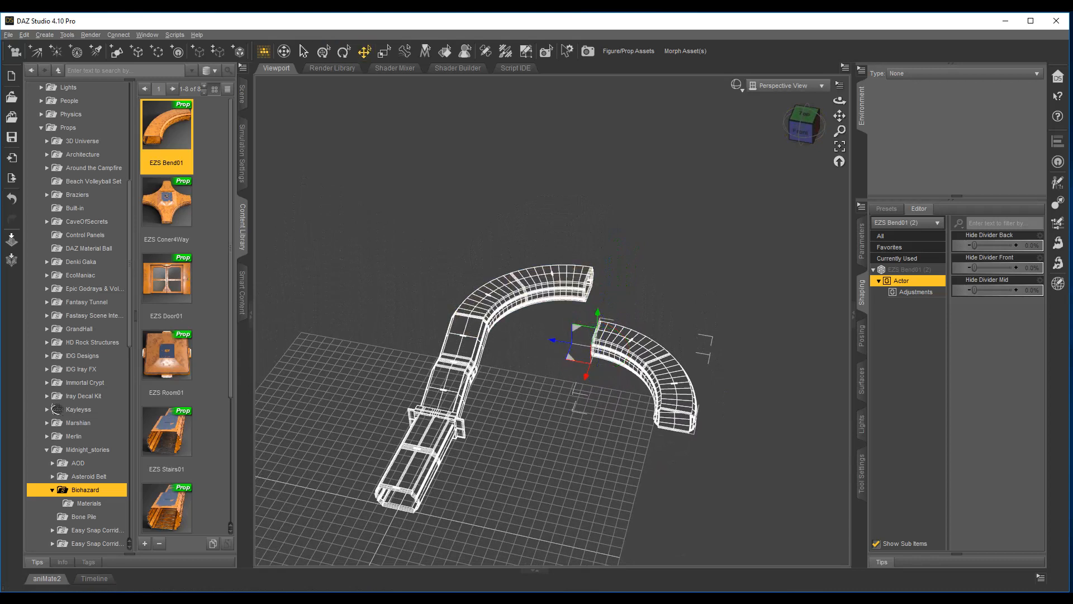
drag(803, 125, 830, 127)
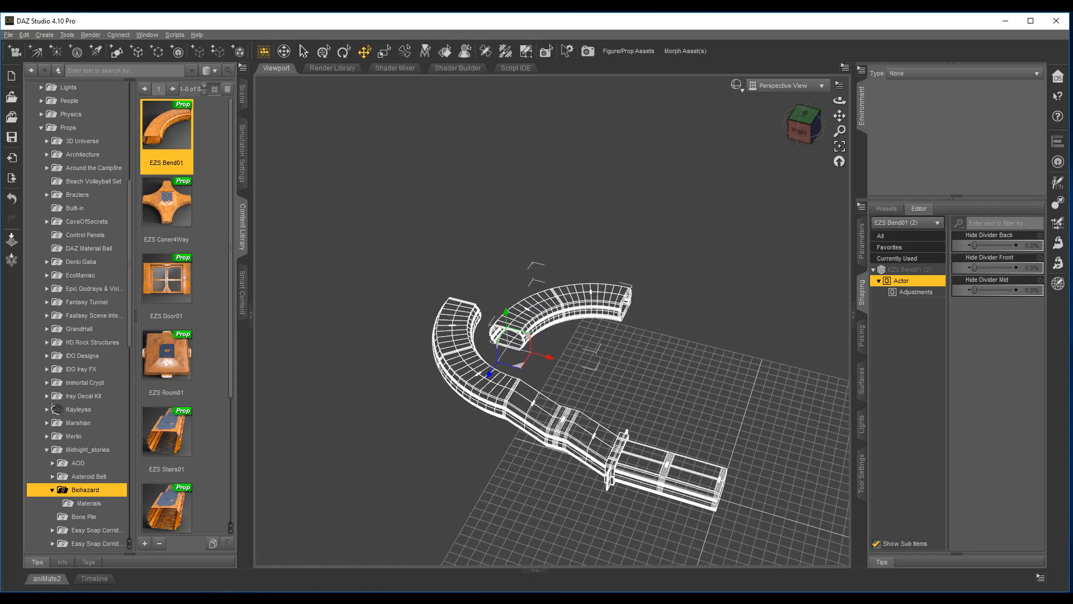
drag(528, 336, 484, 310)
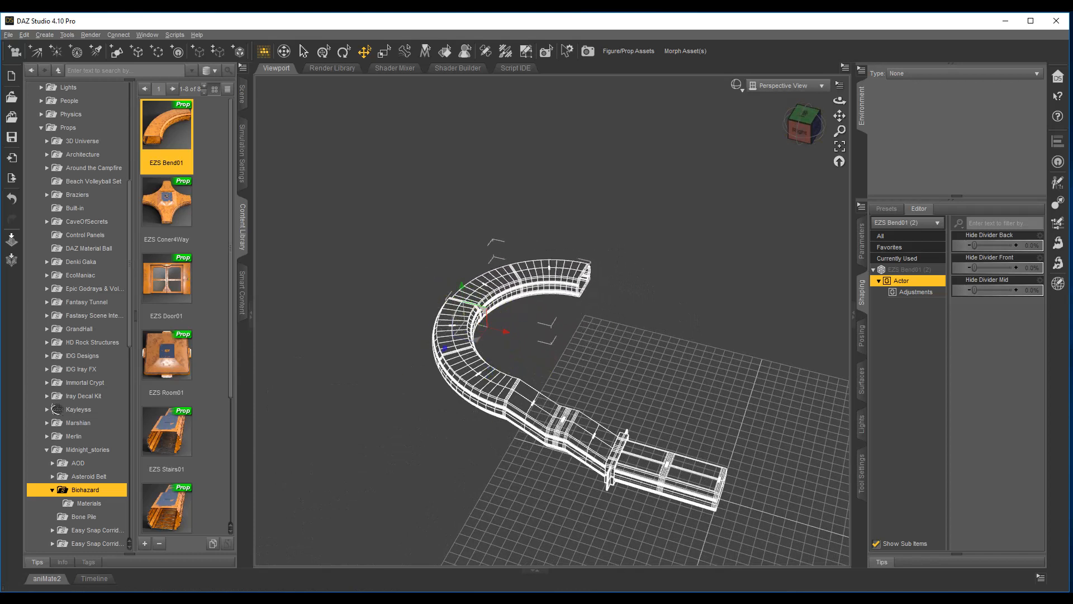
Align the second bend's near end with the first bend's open end, using close front and top views of the joint.
click(801, 129)
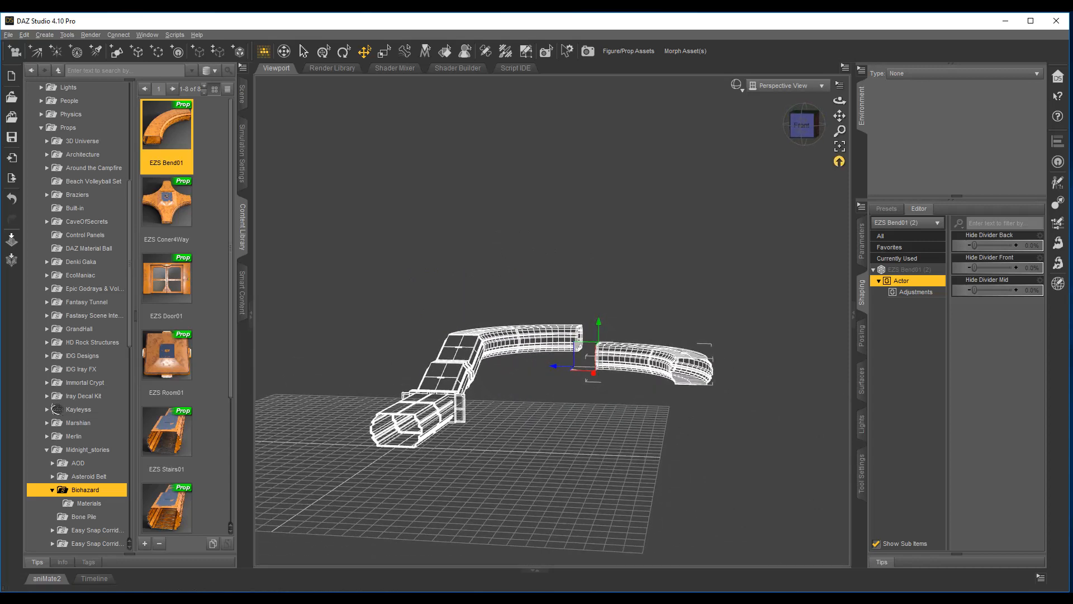
drag(839, 131, 839, 140)
drag(840, 131, 839, 92)
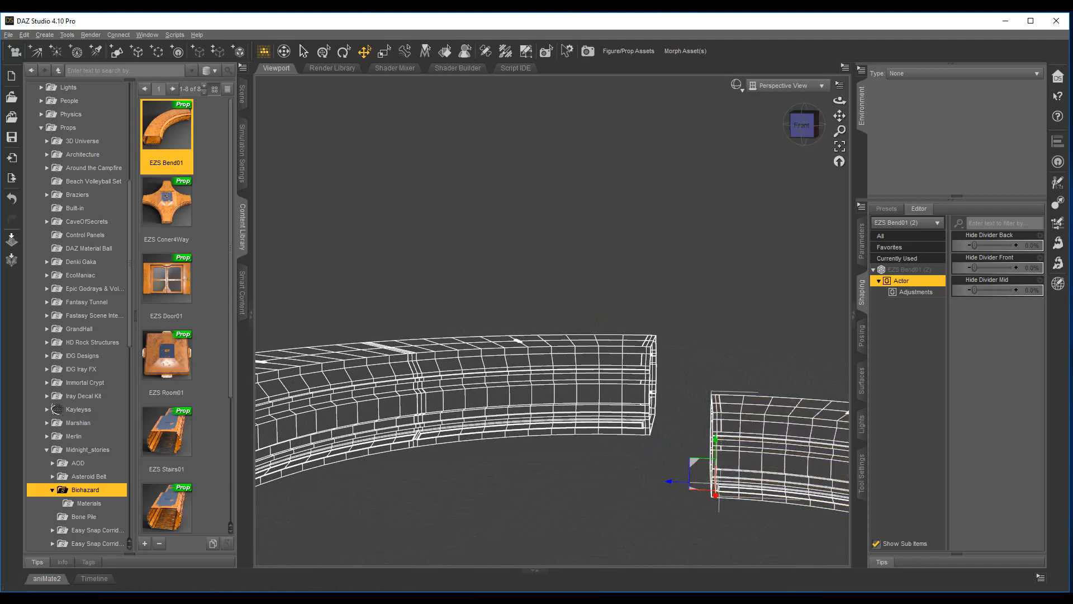
click(683, 451)
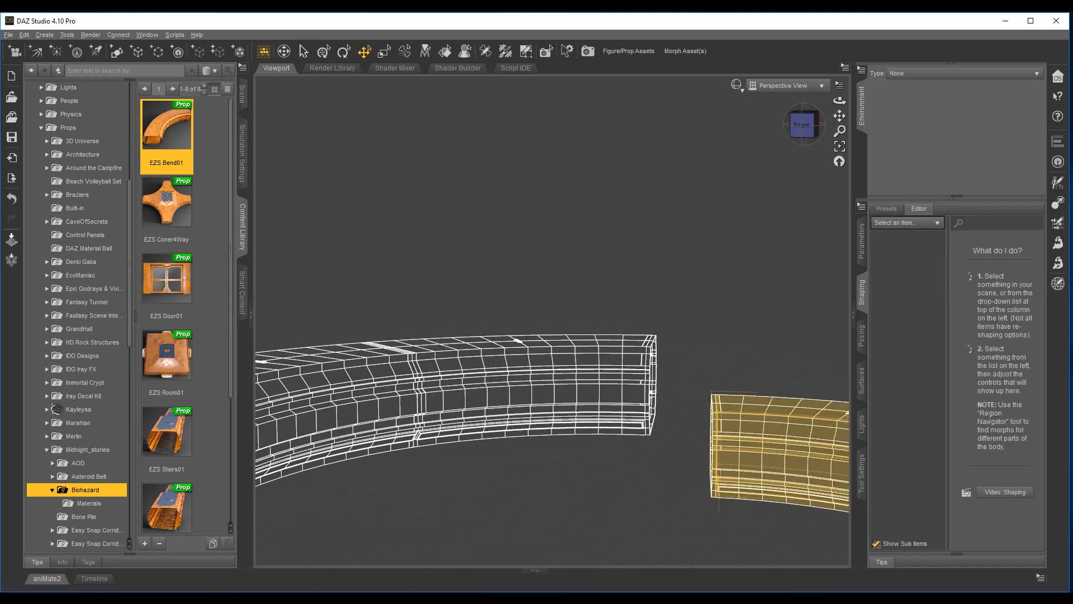
click(713, 454)
drag(713, 454, 649, 392)
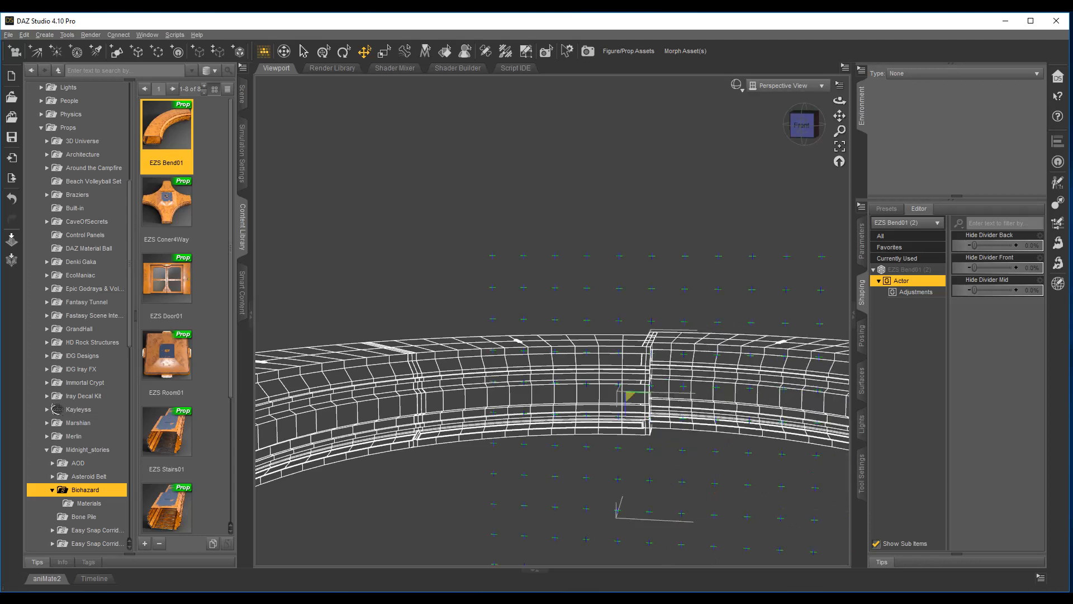
click(803, 124)
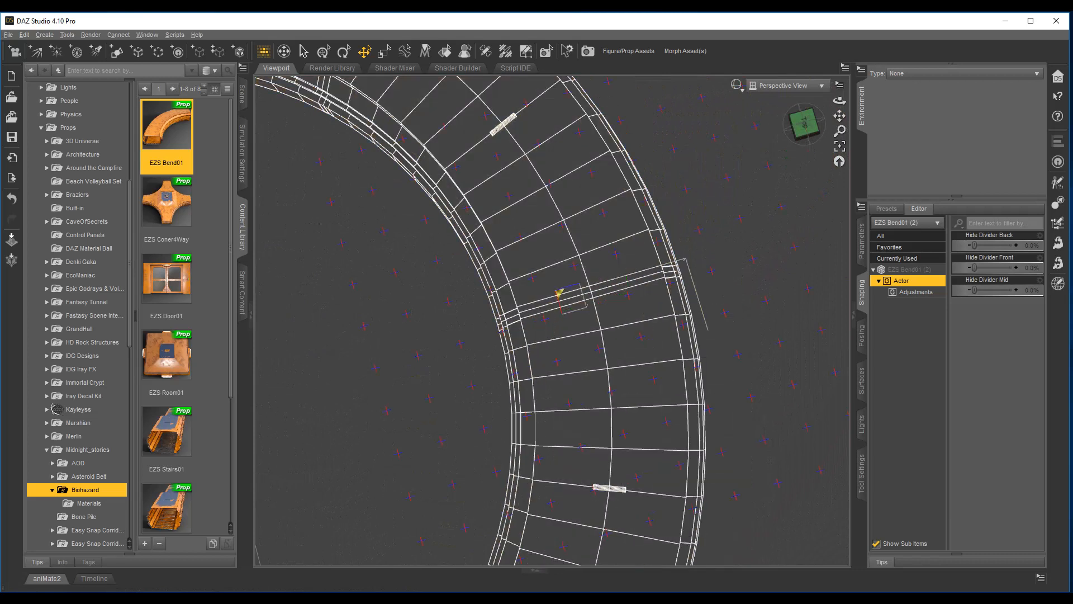
Inspect the joined bends and stairs from above, the front and beneath the corridor, and select the first bend.
mouse_move(803, 124)
mouse_down()
mouse_move(810, 81)
mouse_move(824, 75)
mouse_move(792, 120)
mouse_move(812, 109)
mouse_move(808, 123)
mouse_move(799, 120)
mouse_up()
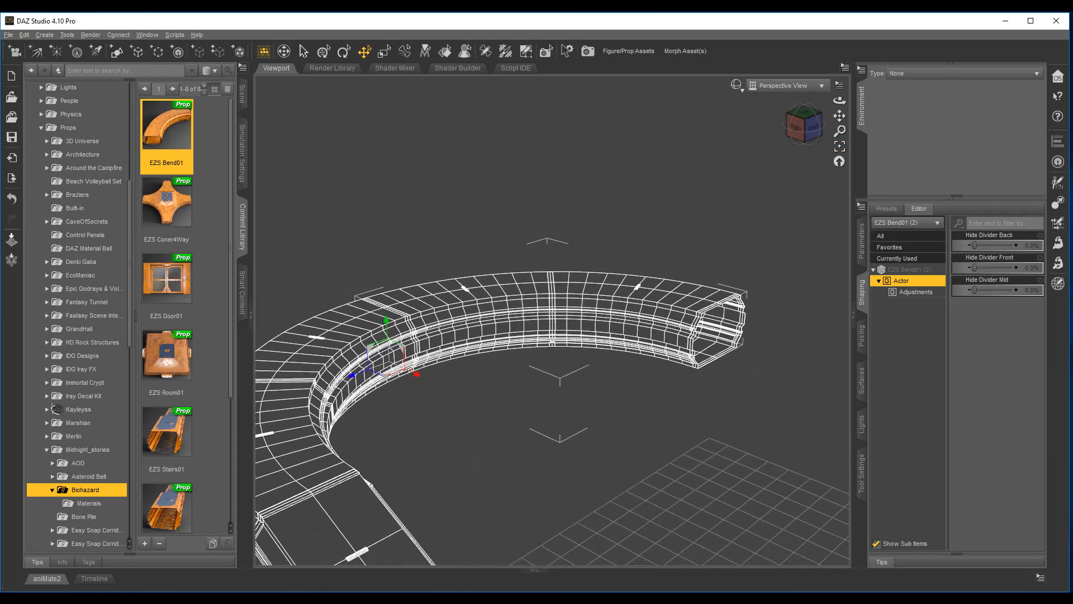
drag(799, 120, 800, 124)
mouse_move(840, 115)
right_down()
mouse_move(822, 101)
mouse_move(832, 109)
right_up()
drag(839, 115, 835, 97)
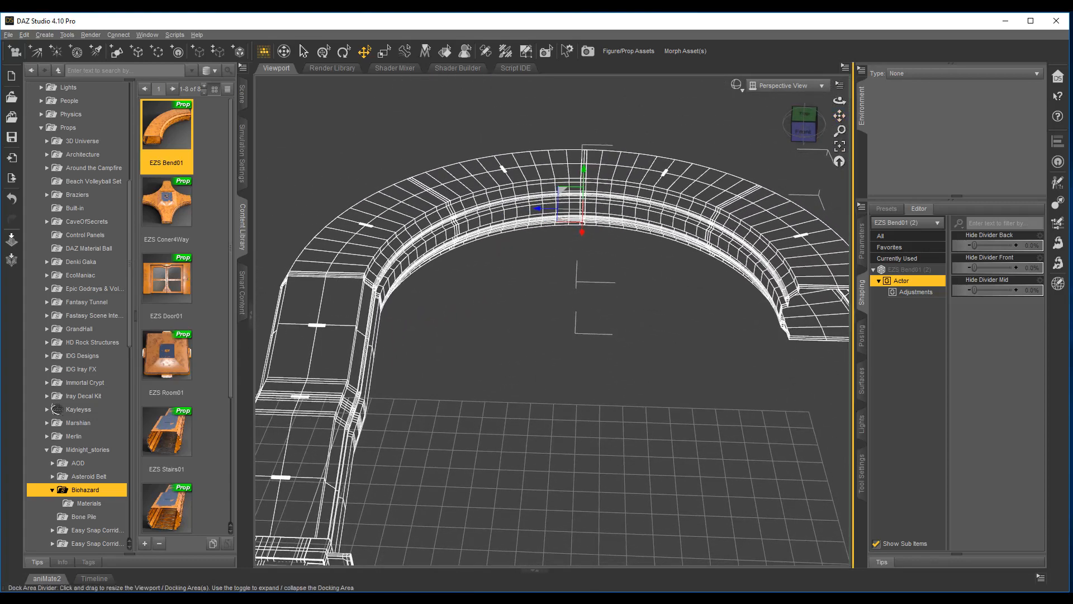
drag(803, 132, 651, 88)
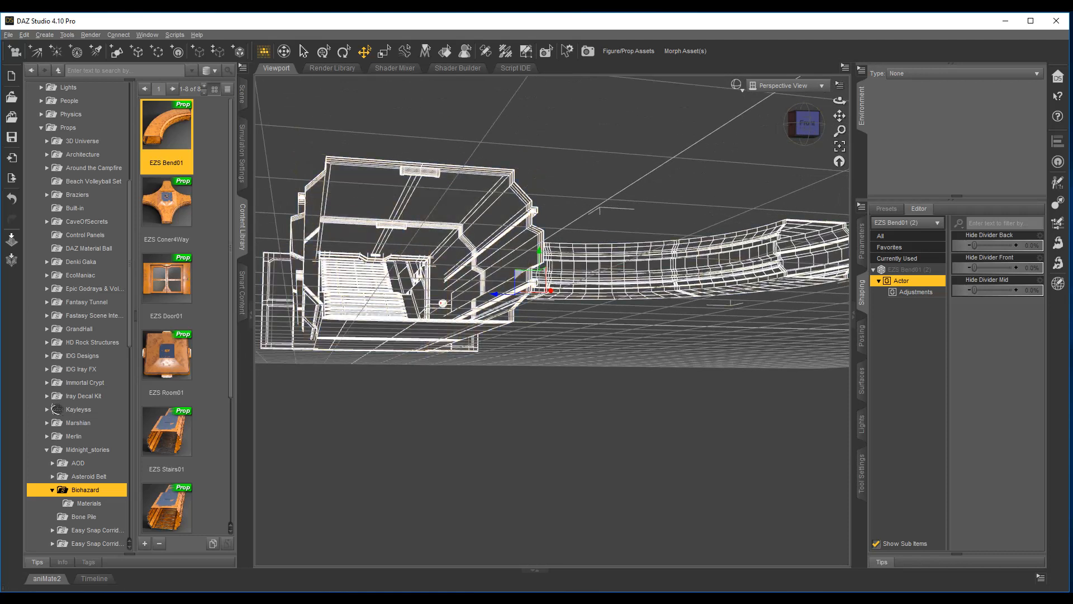
drag(651, 88, 620, 95)
scroll(754, 224, down, 7)
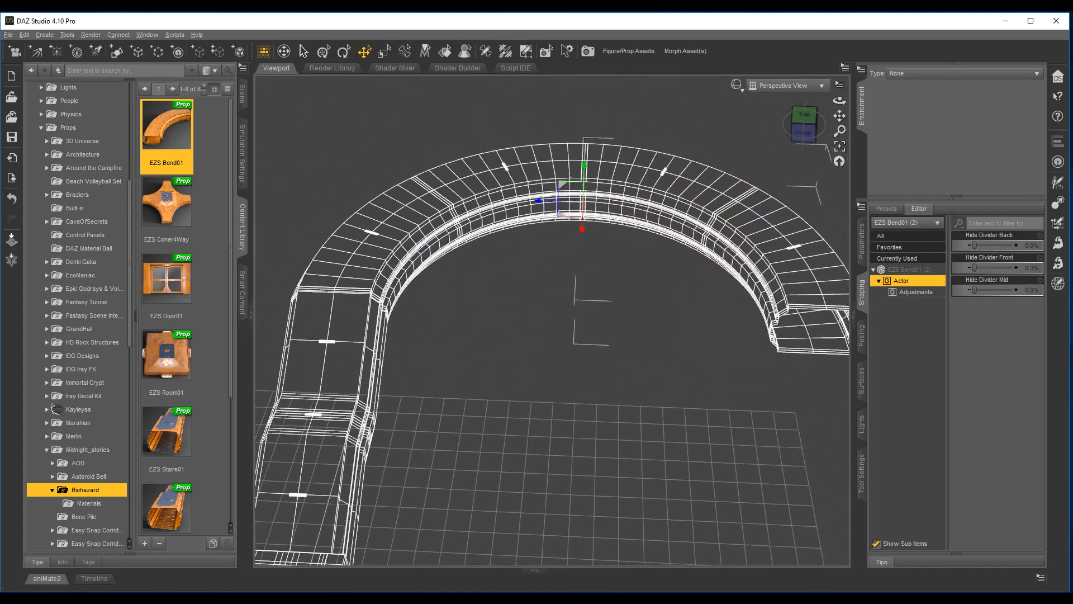
drag(804, 125, 777, 143)
click(475, 176)
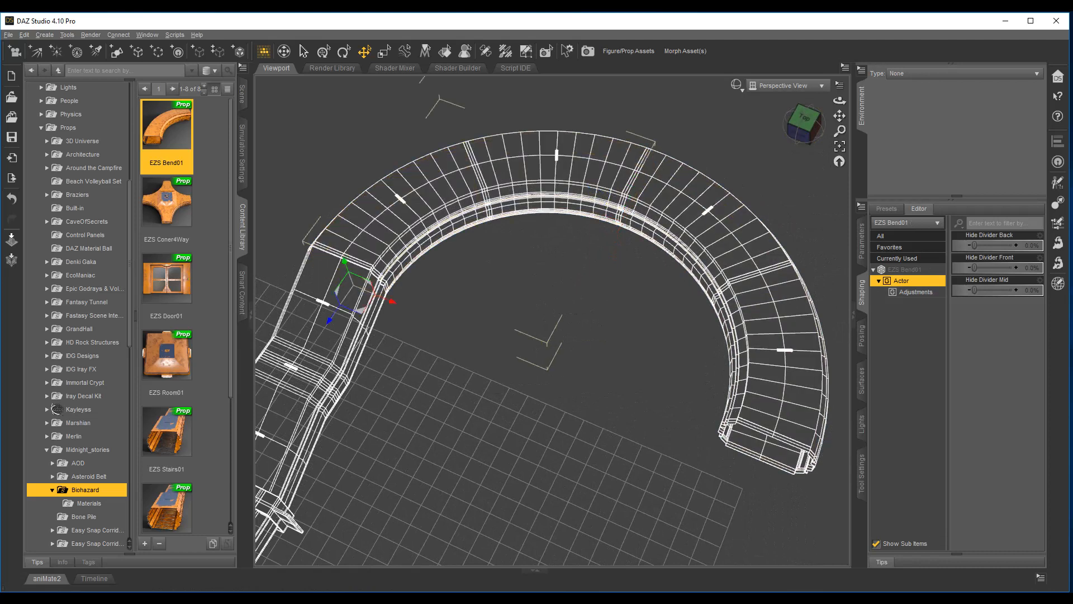